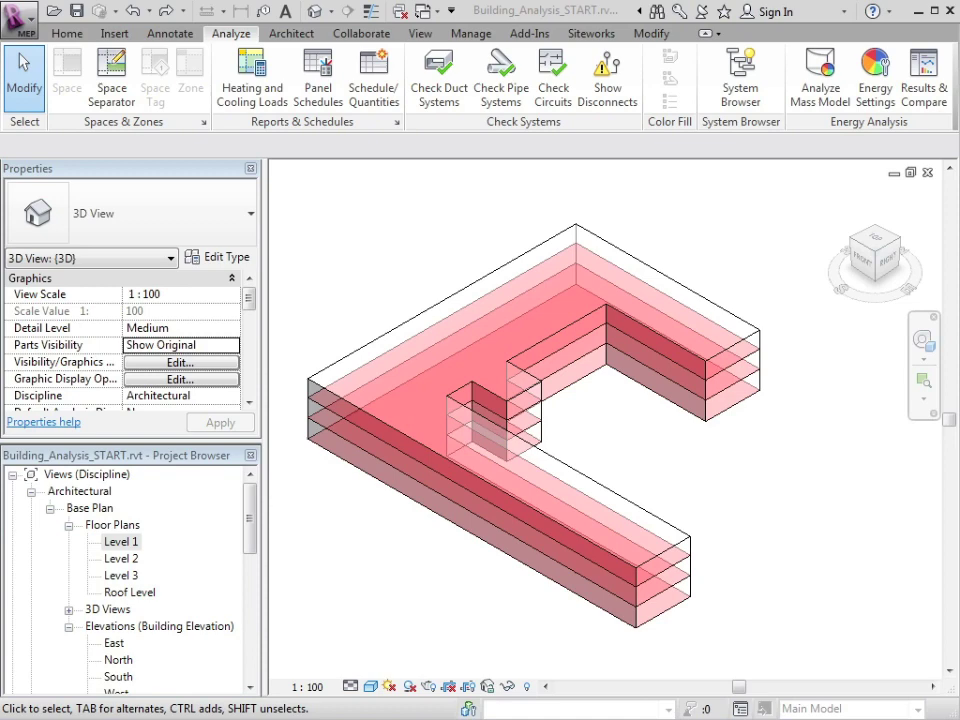
Step: Turn on the Architect Model.rvt link in the 3D view's visibility/graphics overrides
{"action": "left_click", "coordinate": [378, 345]}
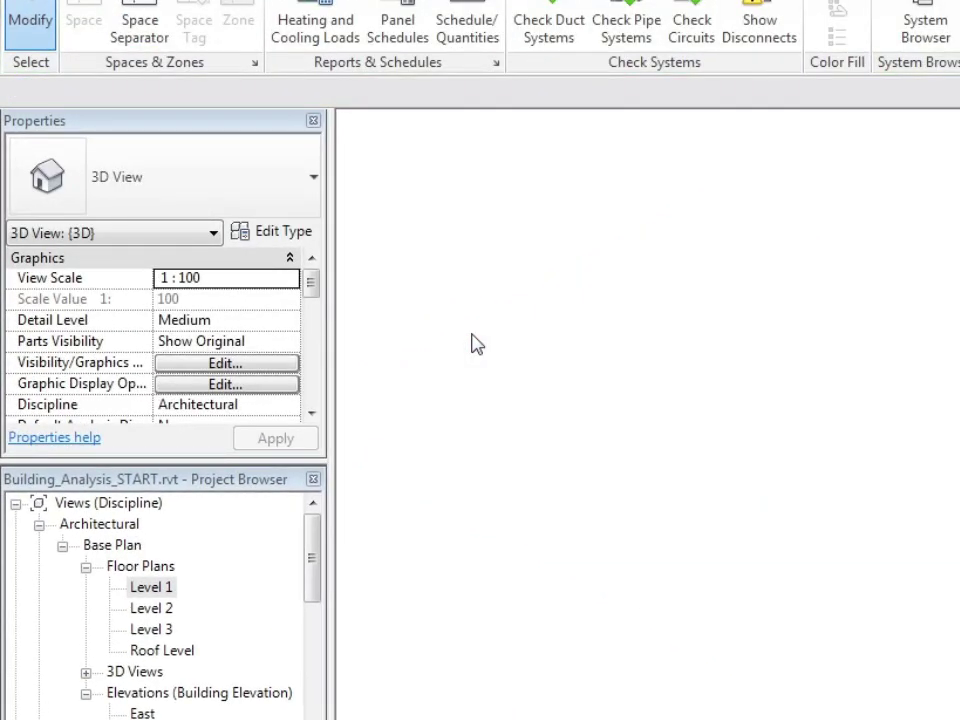
{"action": "key", "text": "v"}
{"action": "key", "text": "v"}
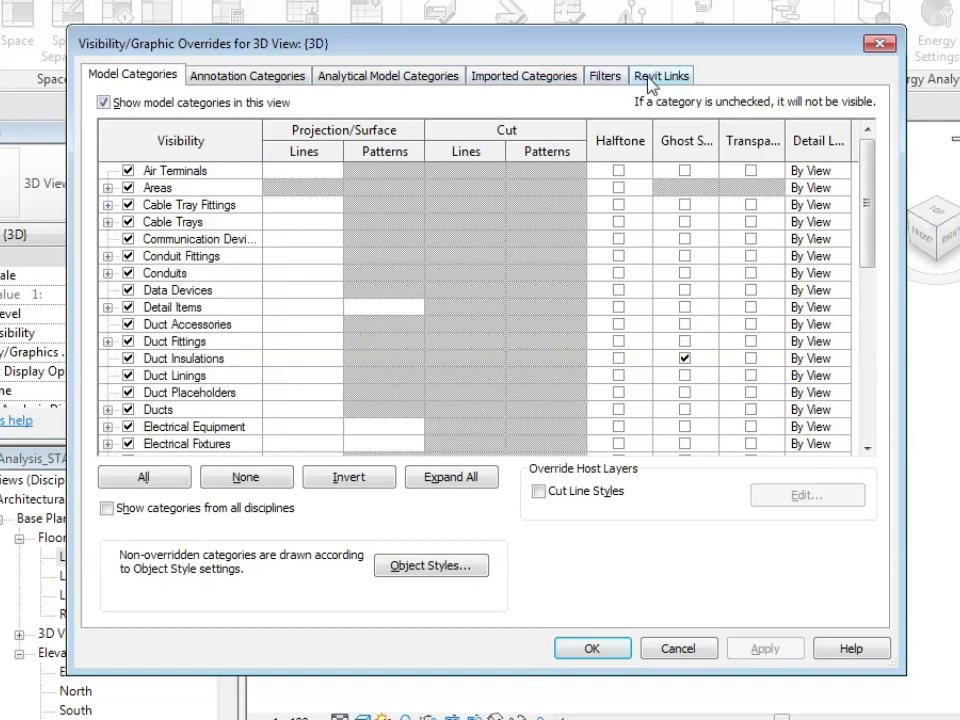
{"action": "left_click", "coordinate": [655, 76]}
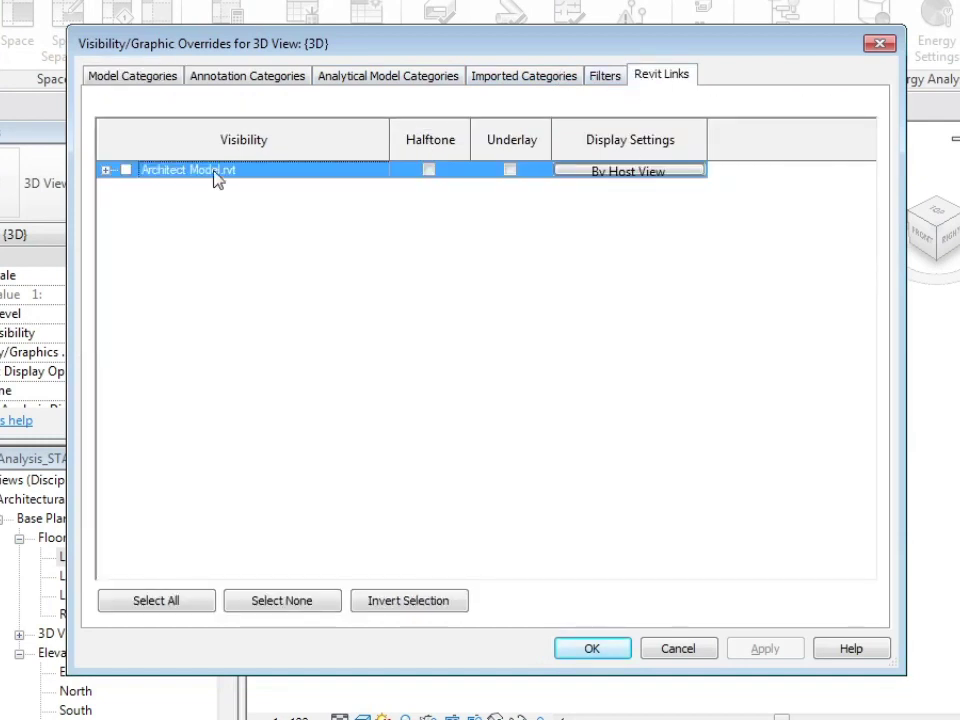
{"action": "left_click", "coordinate": [592, 649]}
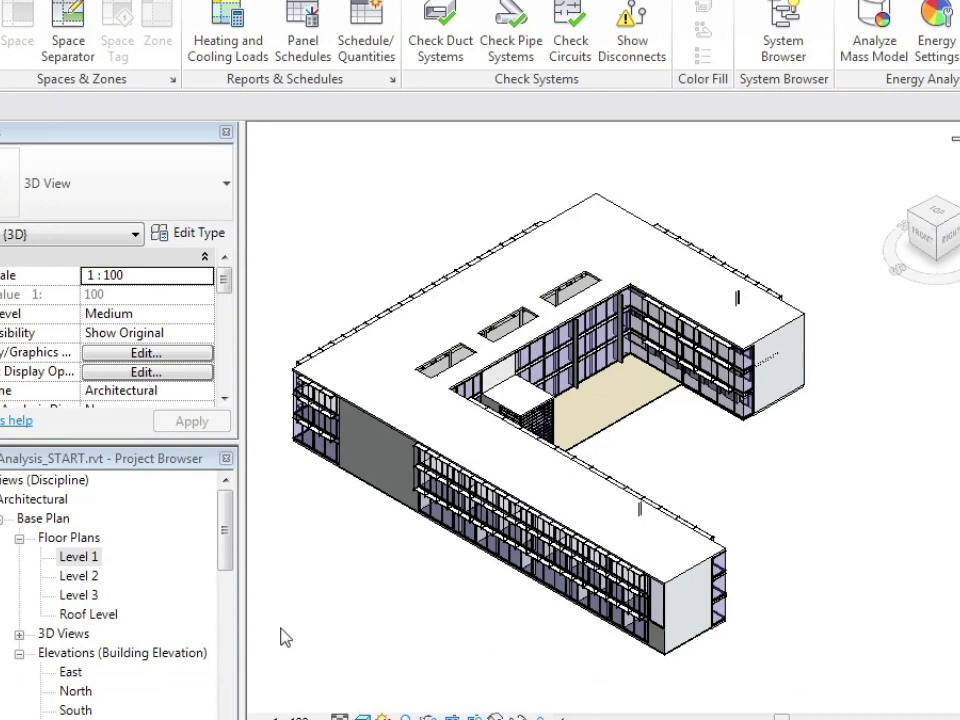
Step: Open the Level 1 floor plan with the Architecture massing tools at hand
{"action": "double_click", "coordinate": [70, 558]}
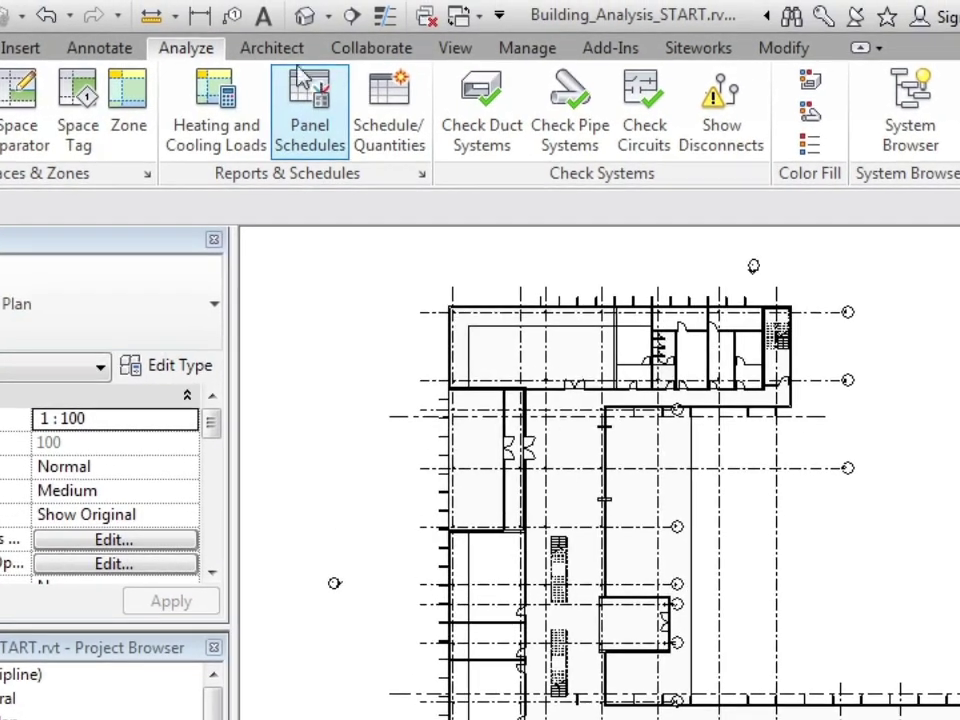
{"action": "left_click", "coordinate": [272, 1]}
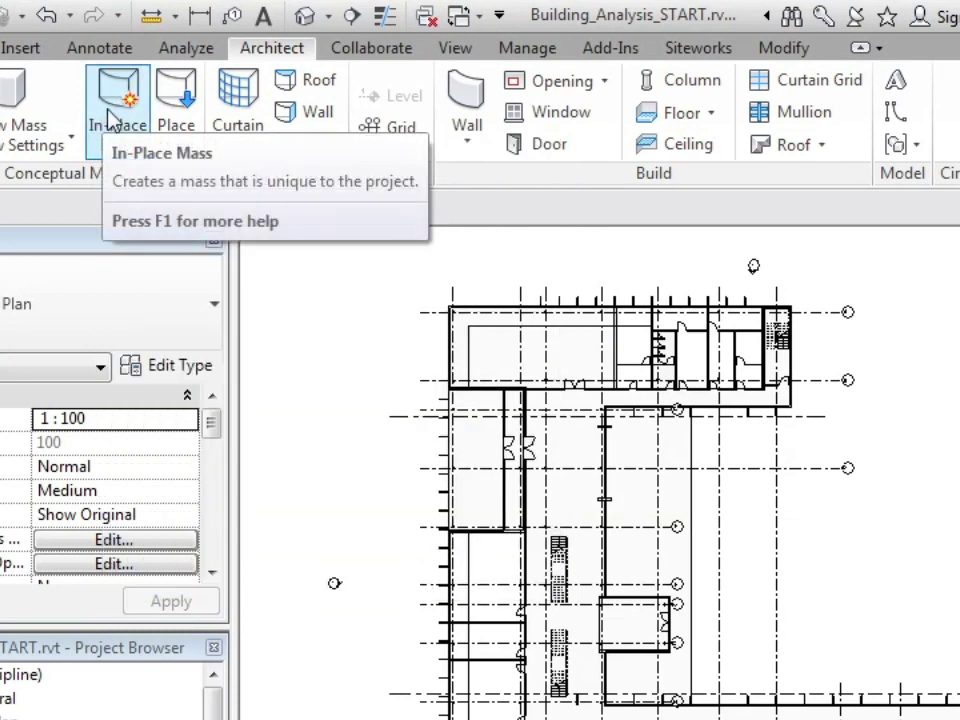
Step: Create an in-place mass with the default name Mass 1, dismissing the Show Mass notice
{"action": "left_click", "coordinate": [112, 118]}
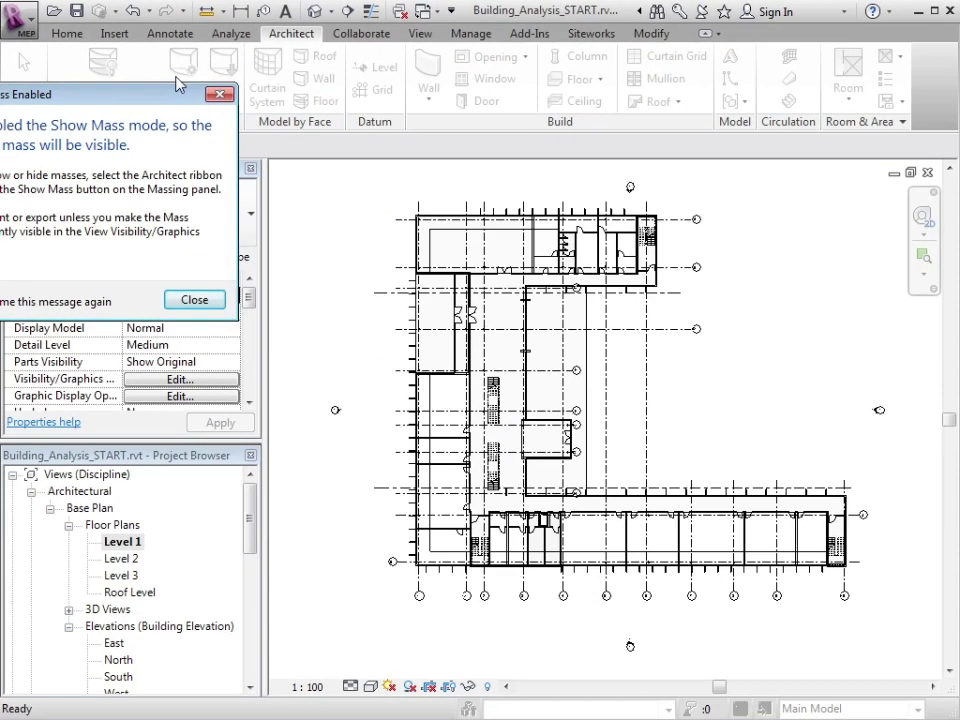
{"action": "left_click_drag", "start_coordinate": [124, 92], "coordinate": [617, 288]}
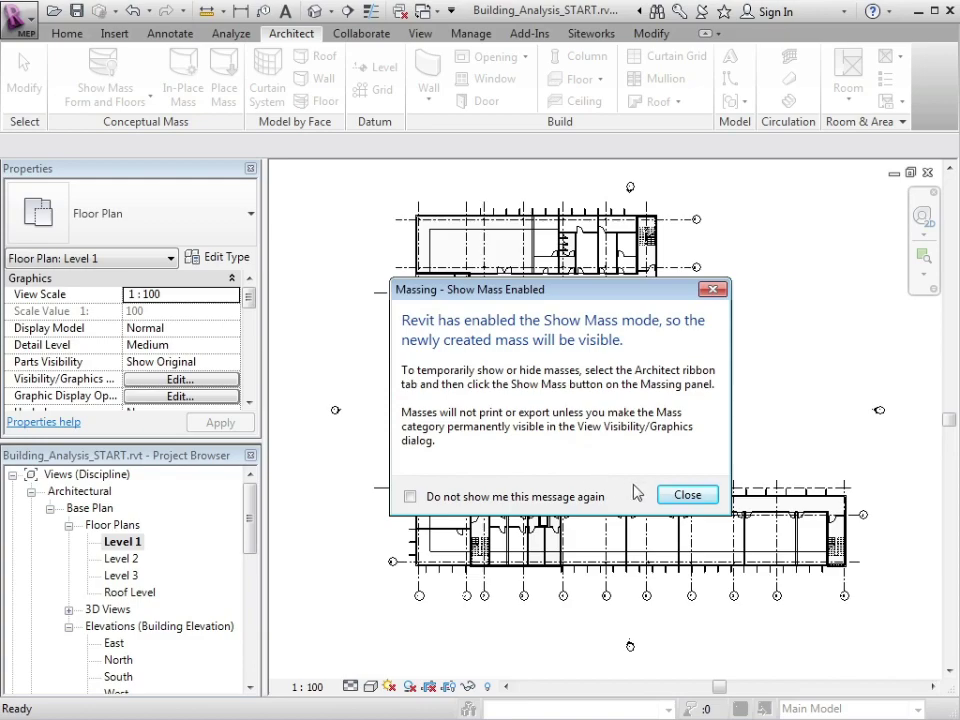
{"action": "left_click", "coordinate": [688, 495]}
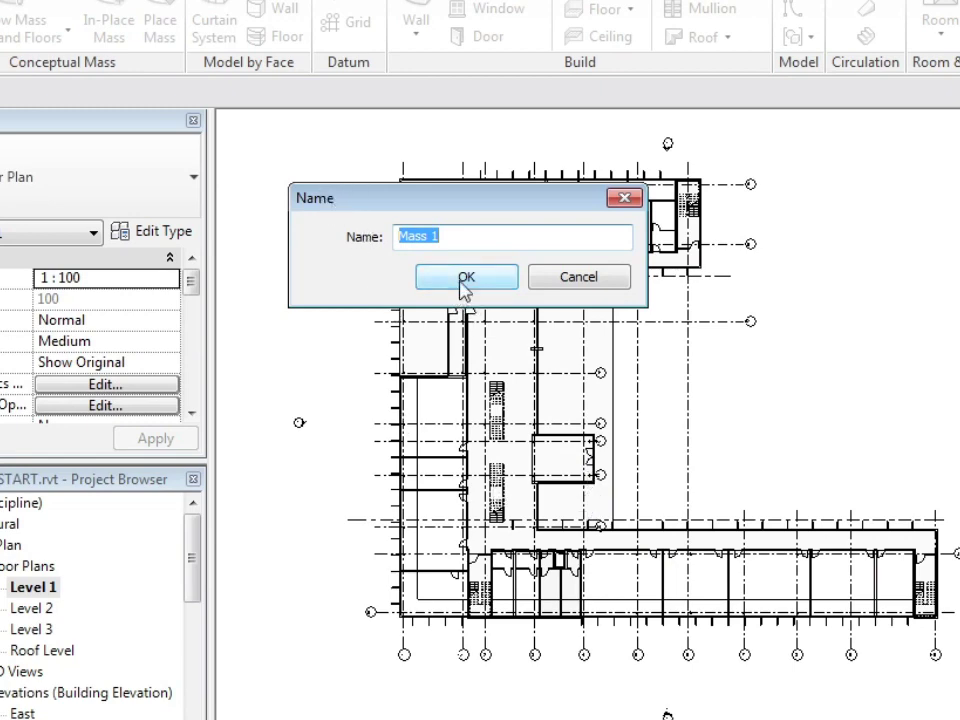
{"action": "left_click", "coordinate": [461, 279]}
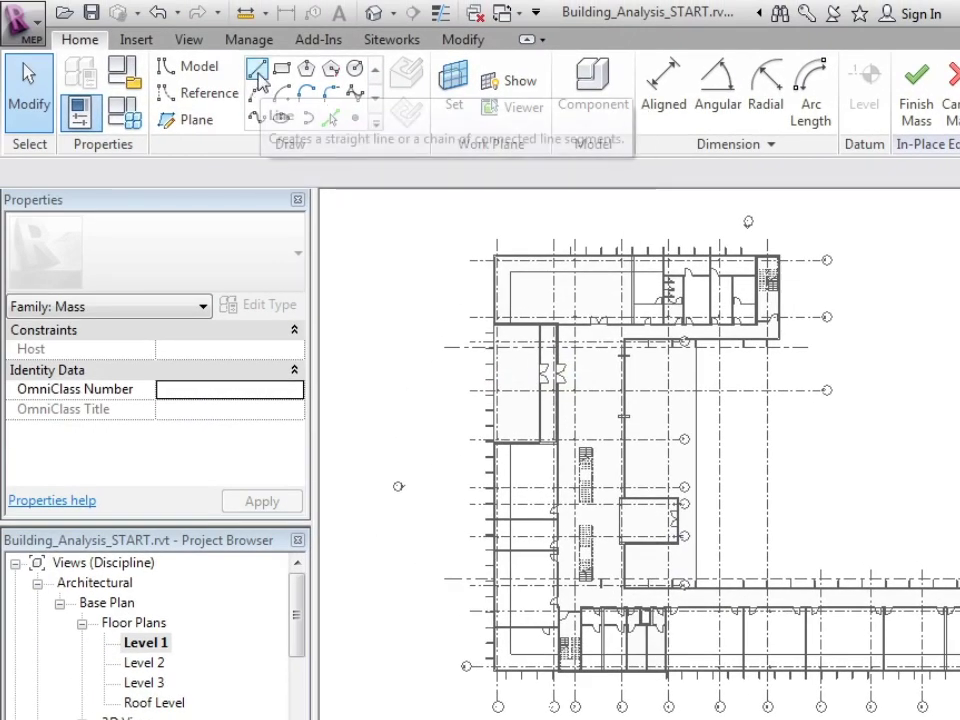
Step: Draw lines along the top edge, right end, 19000 inner edge and 8000 notch of the footprint
{"action": "left_click", "coordinate": [257, 70]}
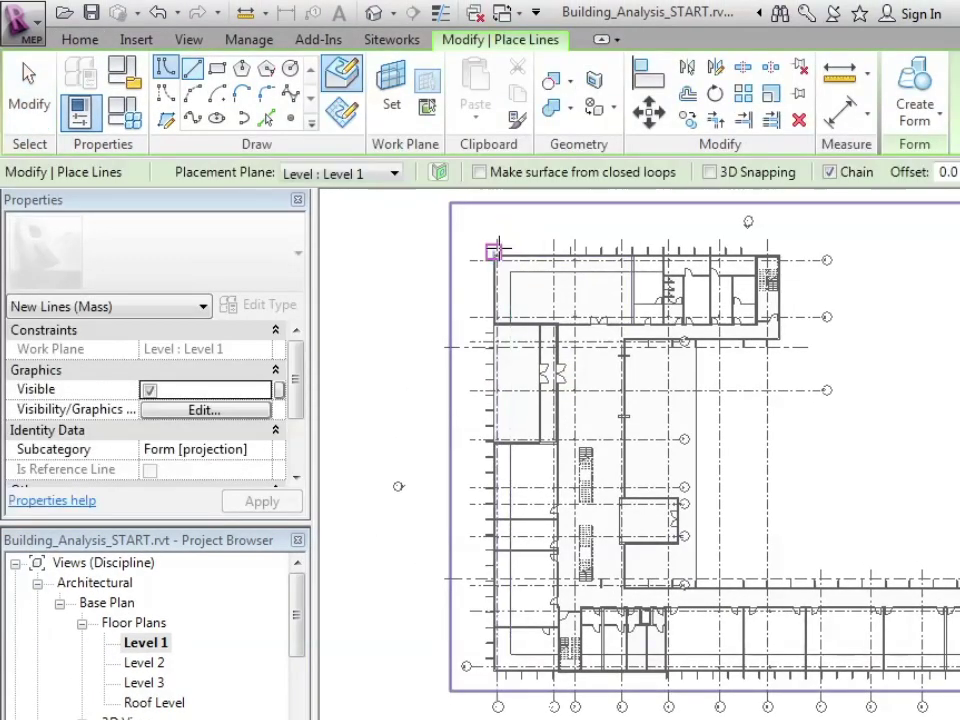
{"action": "scroll", "coordinate": [497, 250], "scroll_direction": "up", "scroll_amount": 3}
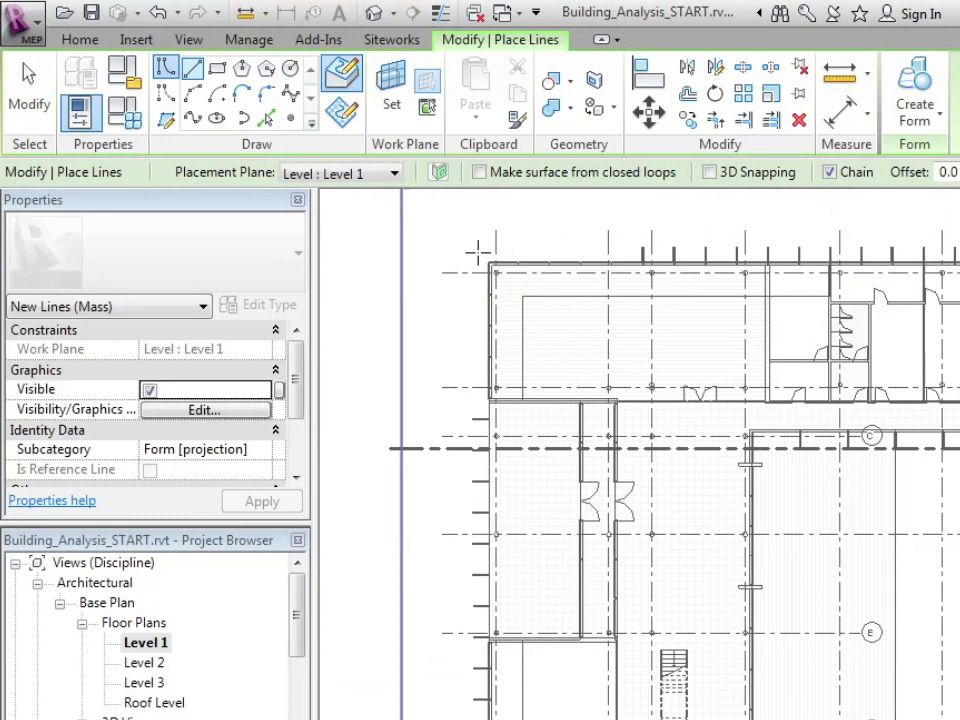
{"action": "left_click", "coordinate": [478, 250]}
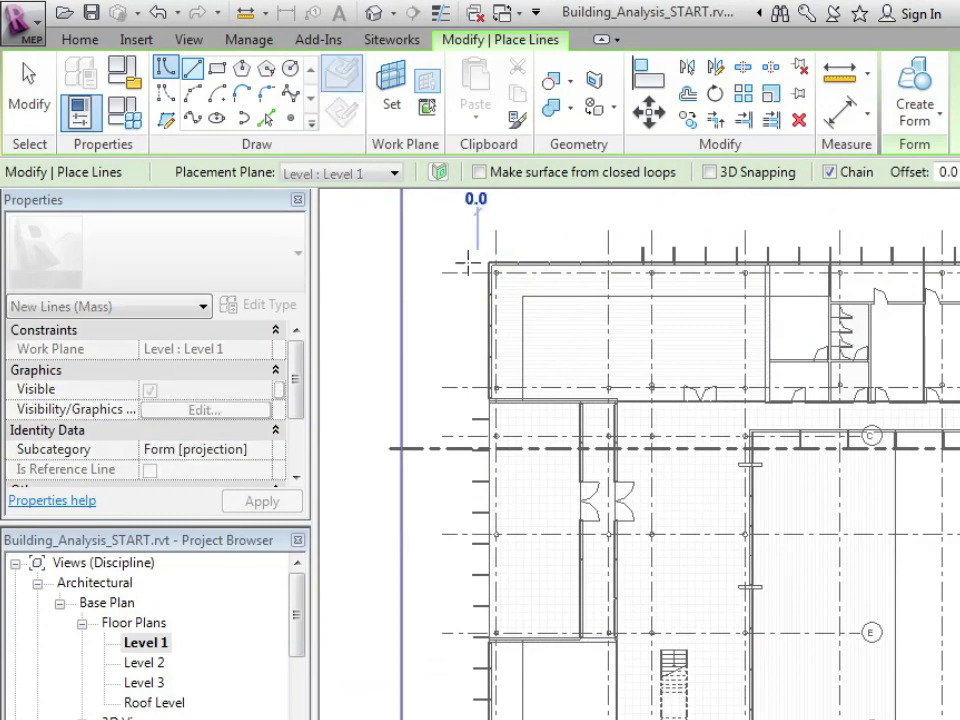
{"action": "scroll", "coordinate": [478, 250], "scroll_direction": "down", "scroll_amount": 3}
{"action": "left_click", "coordinate": [783, 272]}
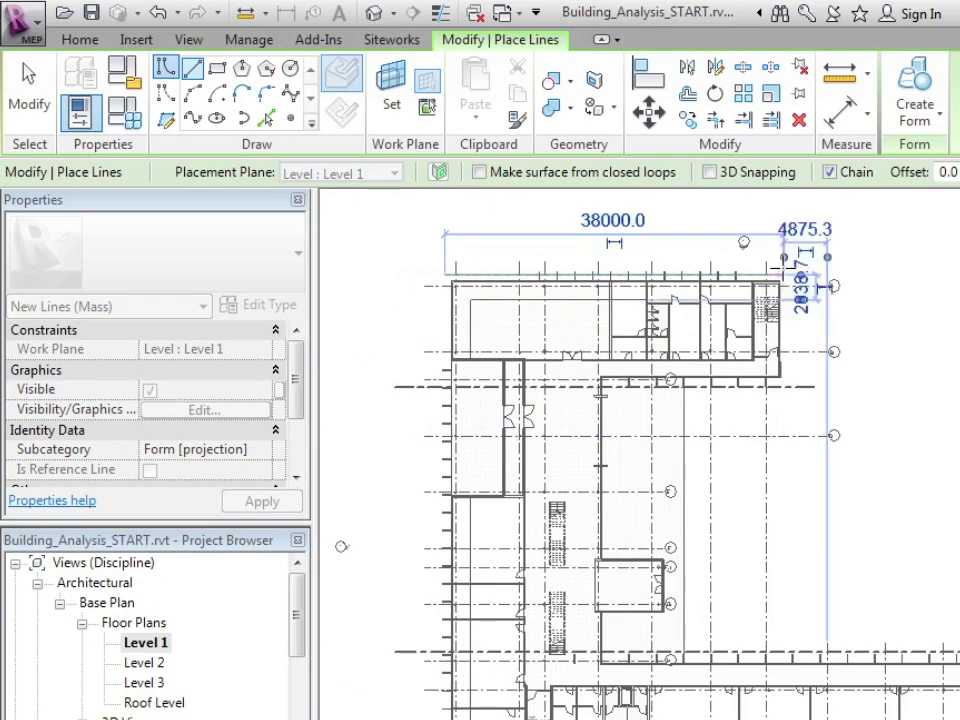
{"action": "left_click", "coordinate": [783, 380]}
{"action": "scroll", "coordinate": [604, 382], "scroll_direction": "up", "scroll_amount": 3}
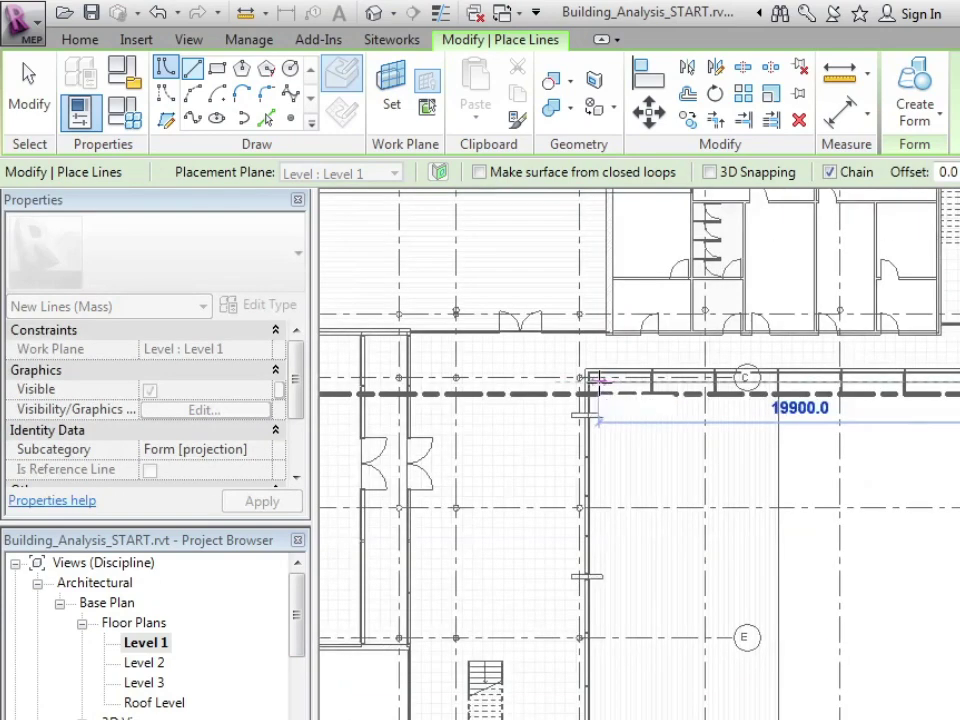
{"action": "left_click", "coordinate": [606, 384]}
{"action": "scroll", "coordinate": [606, 552], "scroll_direction": "down", "scroll_amount": 2}
{"action": "middle_click_drag", "start_coordinate": [610, 664], "coordinate": [595, 301]}
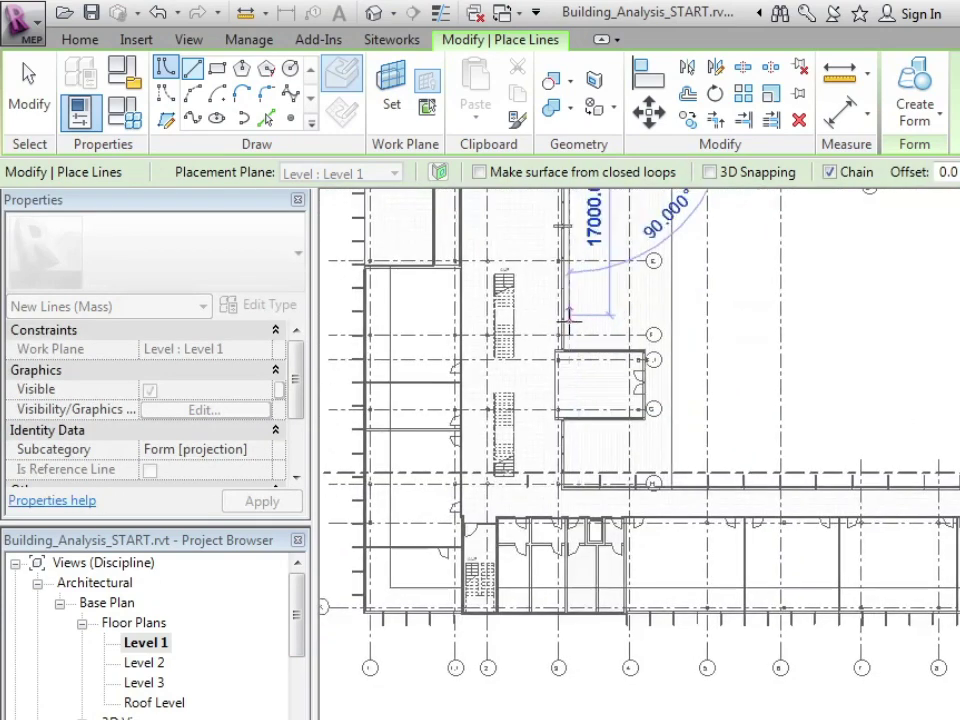
{"action": "left_click", "coordinate": [574, 338]}
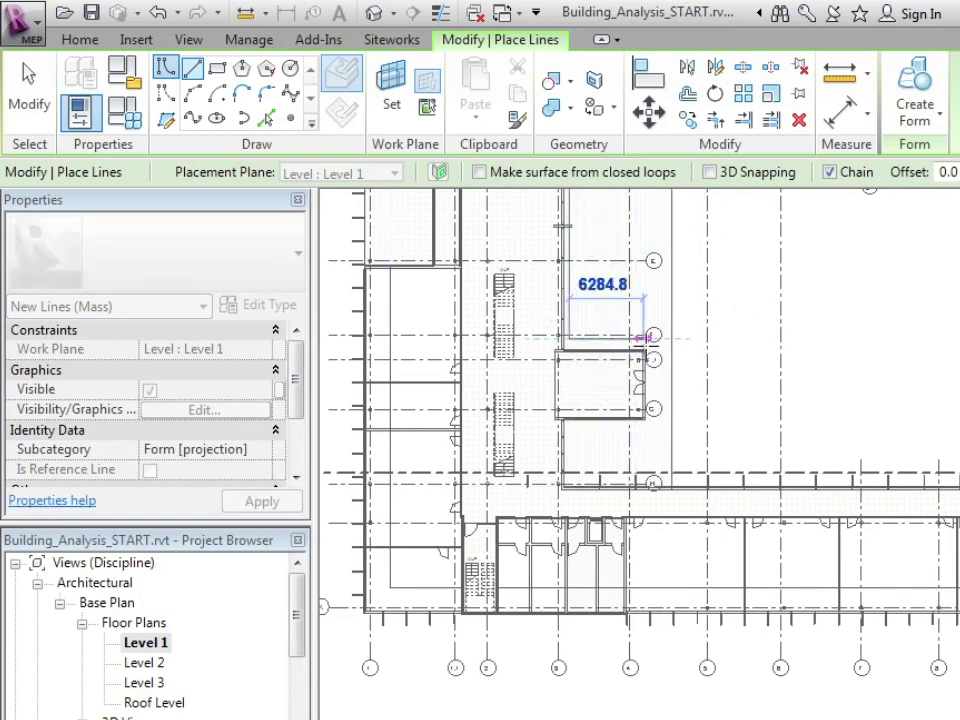
{"action": "left_click", "coordinate": [656, 337]}
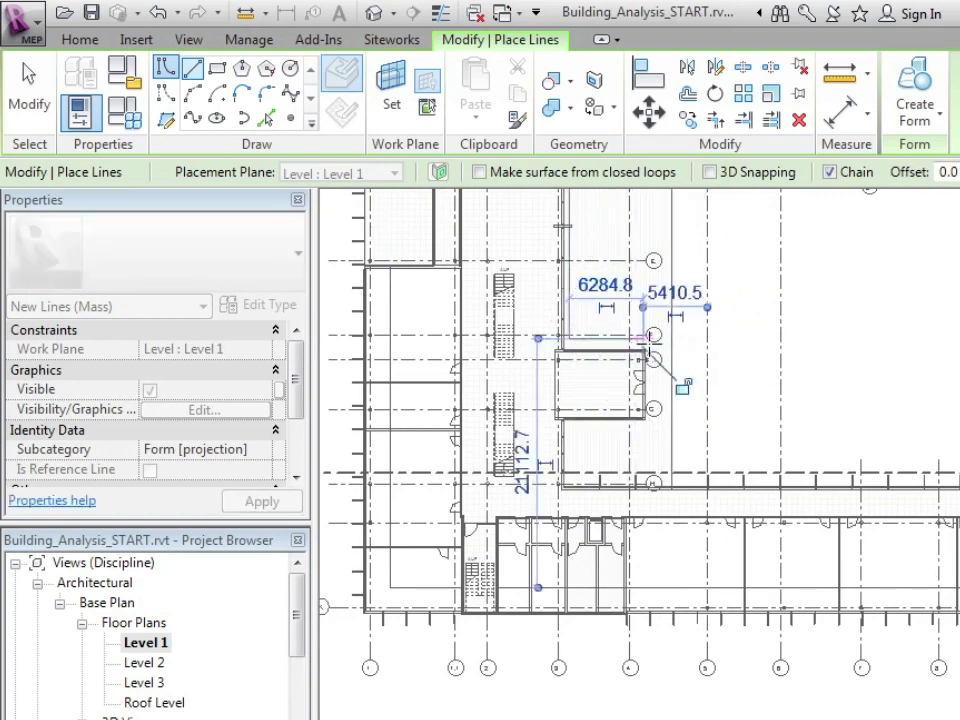
{"action": "left_click", "coordinate": [645, 424]}
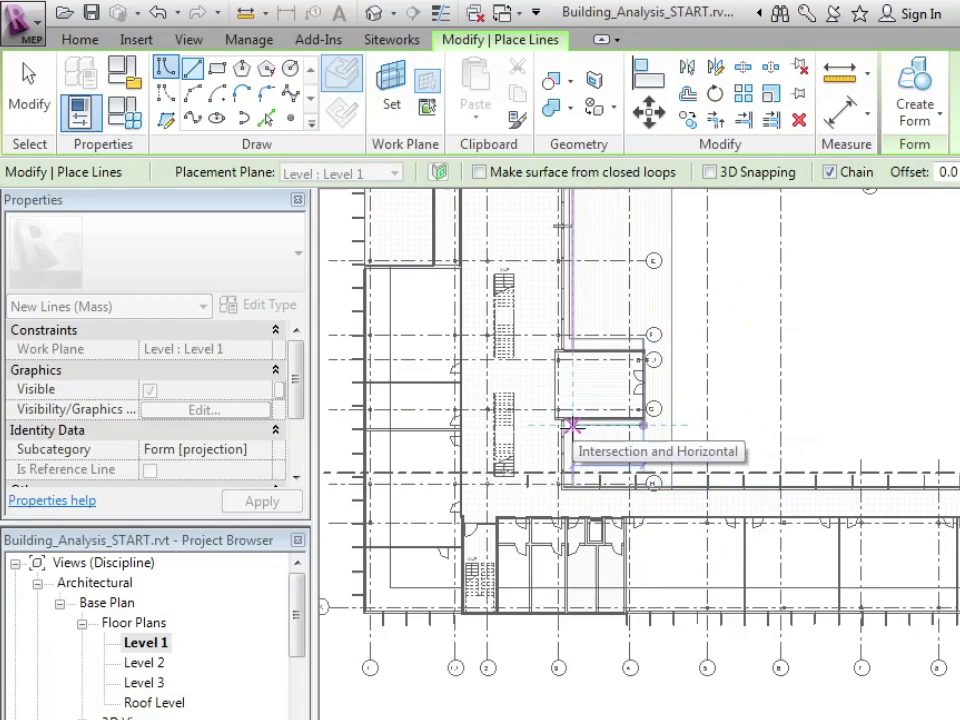
{"action": "left_click", "coordinate": [565, 425]}
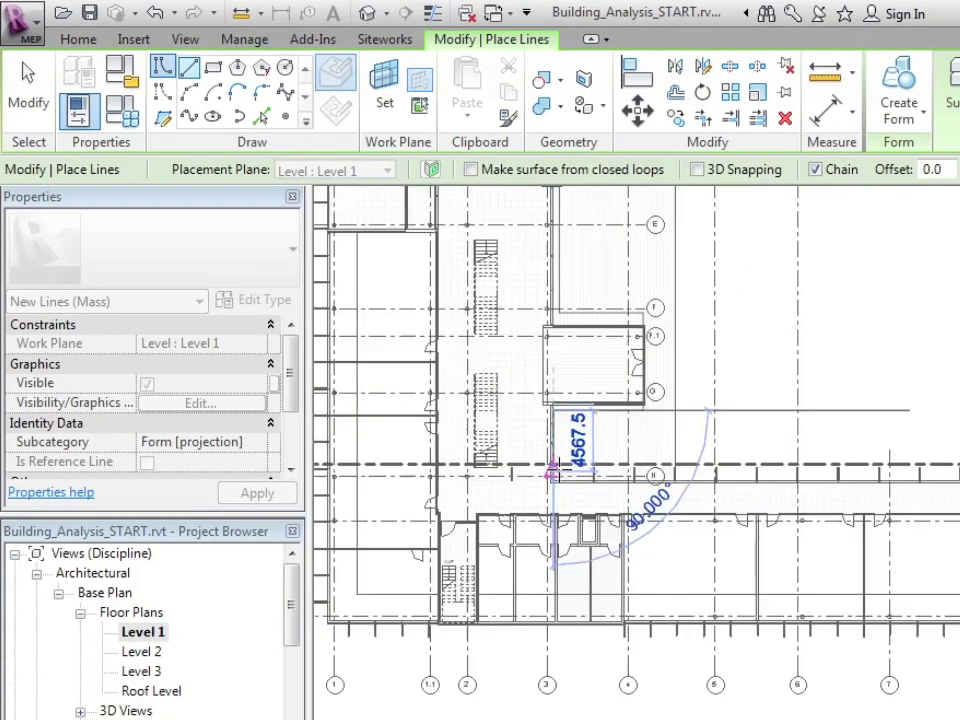
Step: Finish the outline past the lower wing's 12000 end and bottom edge, close the loop, and view in 3D
{"action": "scroll", "coordinate": [565, 480], "scroll_direction": "up", "scroll_amount": 4}
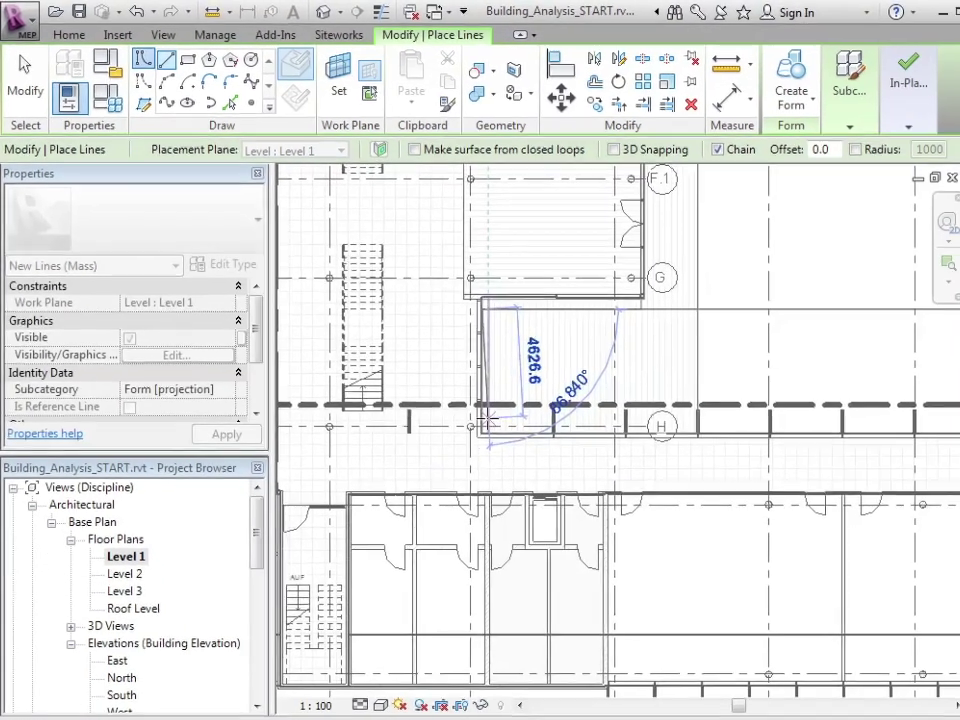
{"action": "left_click", "coordinate": [565, 479]}
{"action": "scroll", "coordinate": [425, 394], "scroll_direction": "down", "scroll_amount": 6}
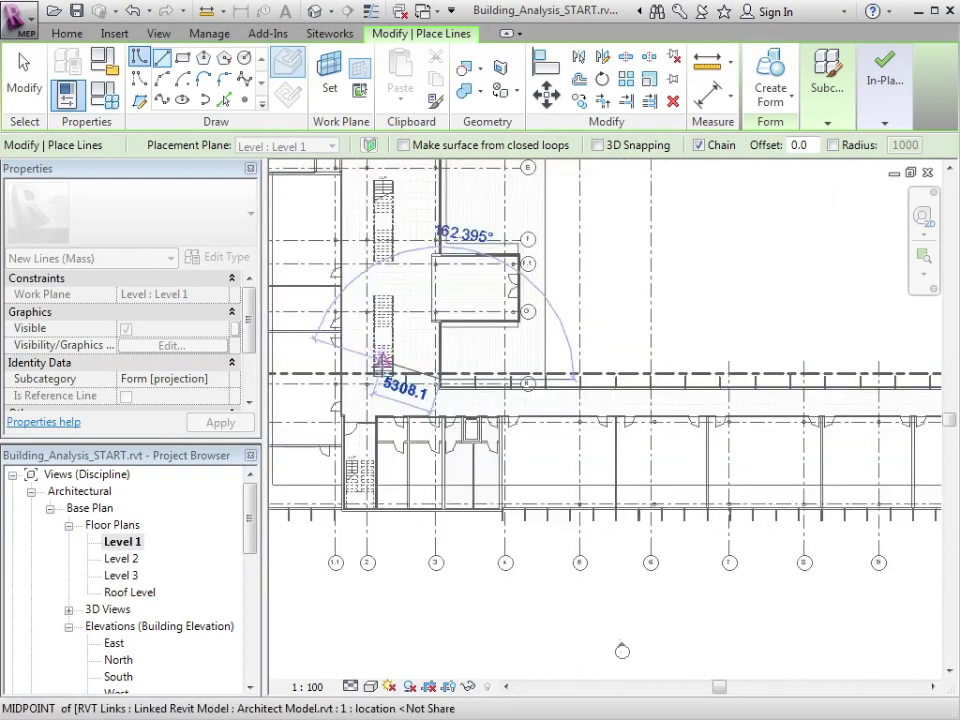
{"action": "scroll", "coordinate": [705, 393], "scroll_direction": "up", "scroll_amount": 5}
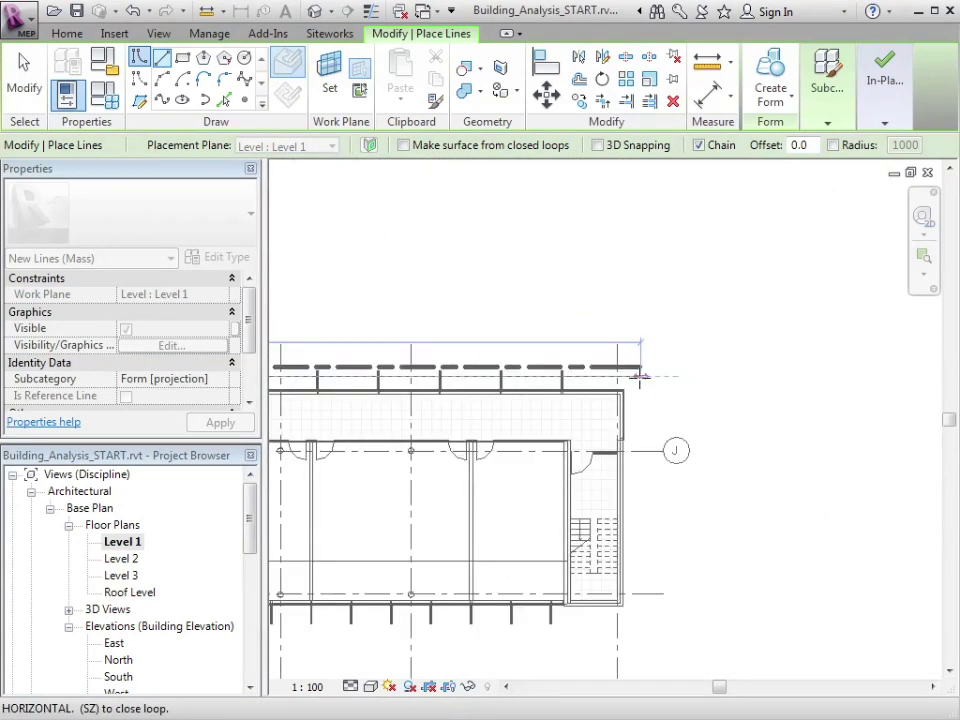
{"action": "left_click", "coordinate": [627, 615]}
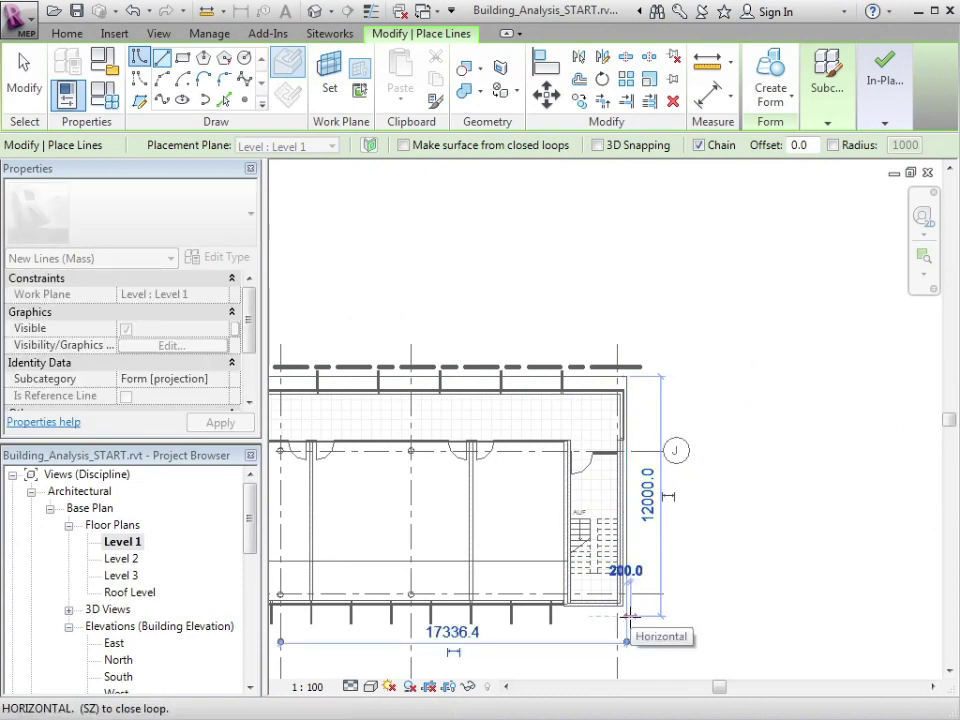
{"action": "scroll", "coordinate": [650, 600], "scroll_direction": "down", "scroll_amount": 2}
{"action": "middle_click_drag", "start_coordinate": [650, 600], "coordinate": [934, 435]}
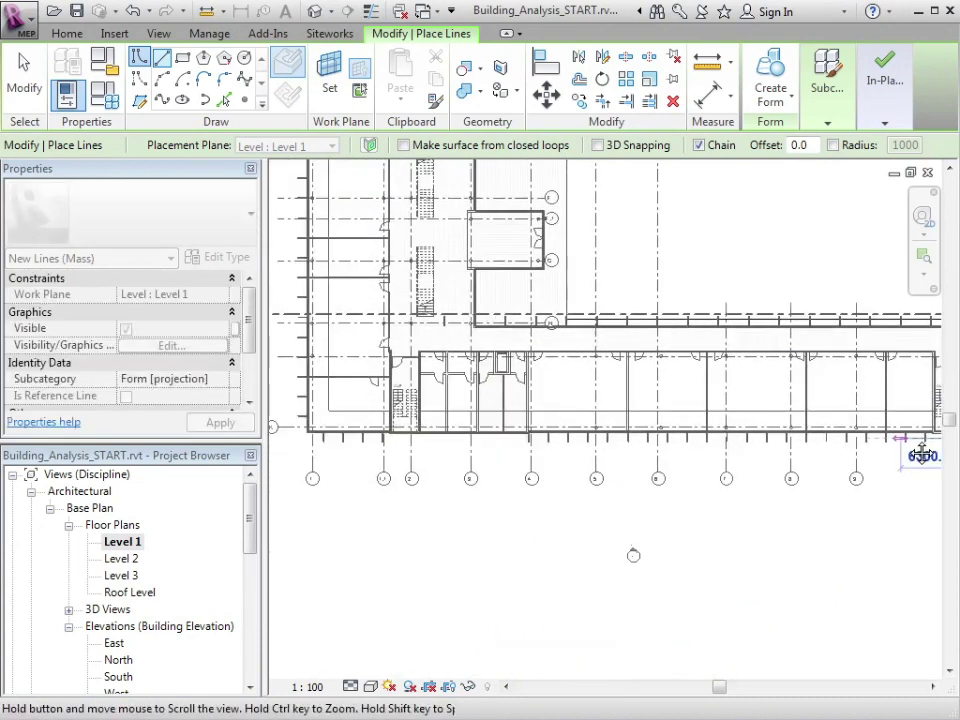
{"action": "middle_click_drag", "start_coordinate": [312, 468], "coordinate": [560, 468]}
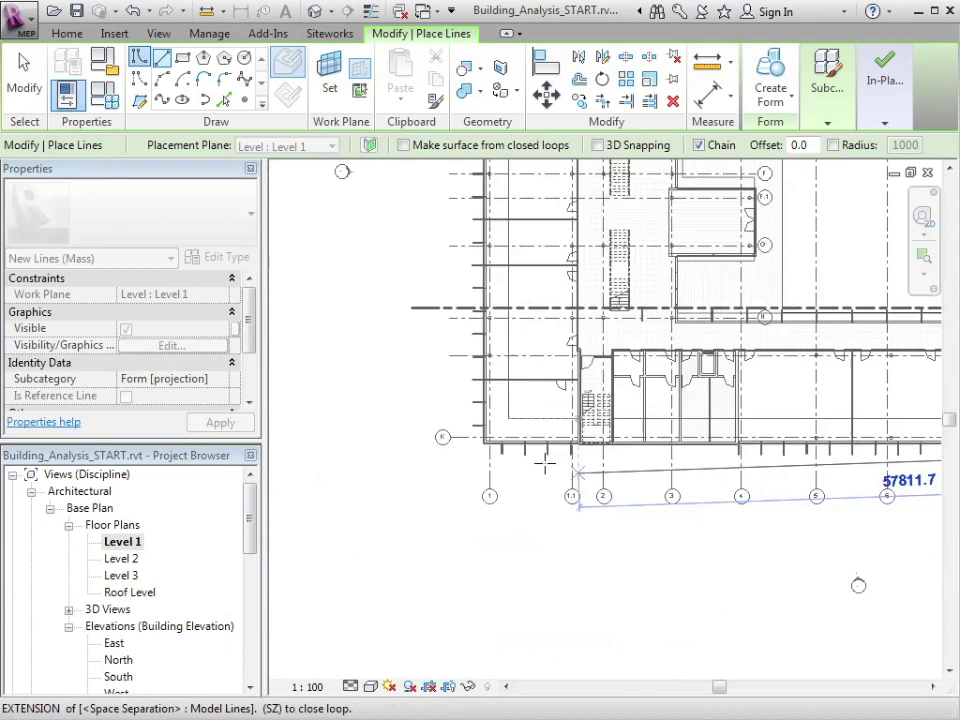
{"action": "left_click", "coordinate": [473, 451]}
{"action": "scroll", "coordinate": [455, 497], "scroll_direction": "down", "scroll_amount": 5}
{"action": "scroll", "coordinate": [444, 225], "scroll_direction": "up", "scroll_amount": 2}
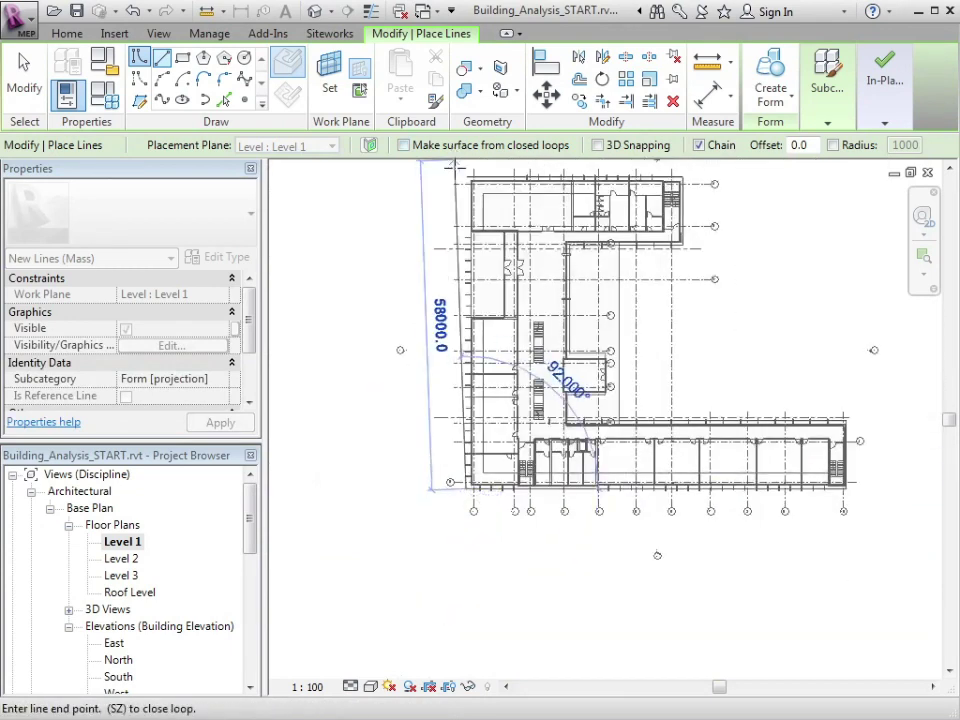
{"action": "middle_click_drag", "start_coordinate": [444, 225], "coordinate": [443, 287]}
{"action": "scroll", "coordinate": [443, 287], "scroll_direction": "up", "scroll_amount": 2}
{"action": "scroll", "coordinate": [443, 287], "scroll_direction": "up", "scroll_amount": 2}
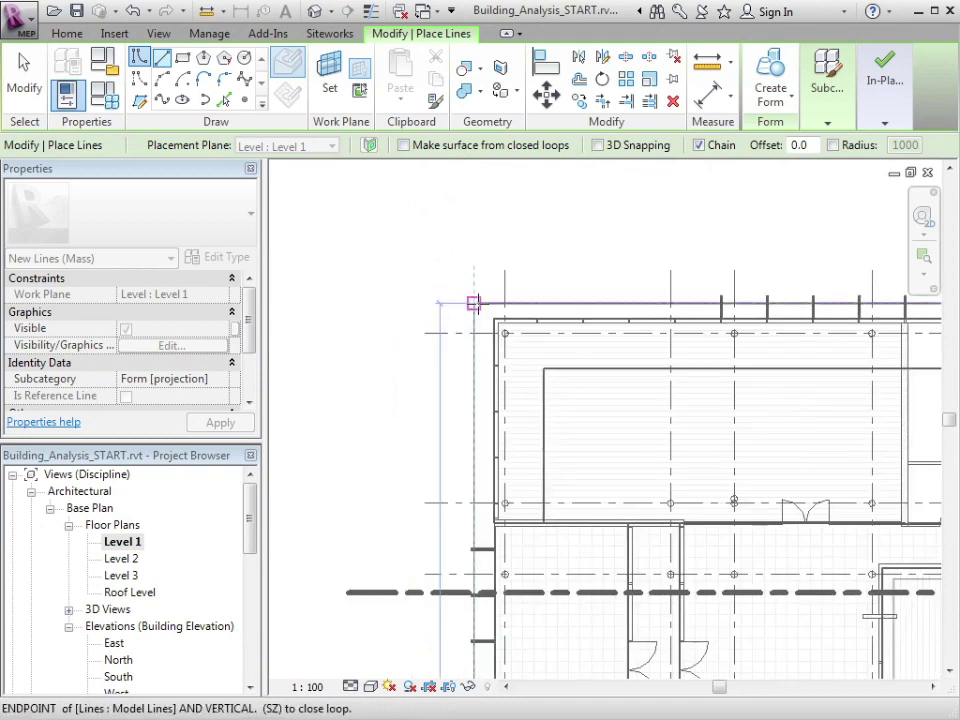
{"action": "left_click", "coordinate": [471, 302]}
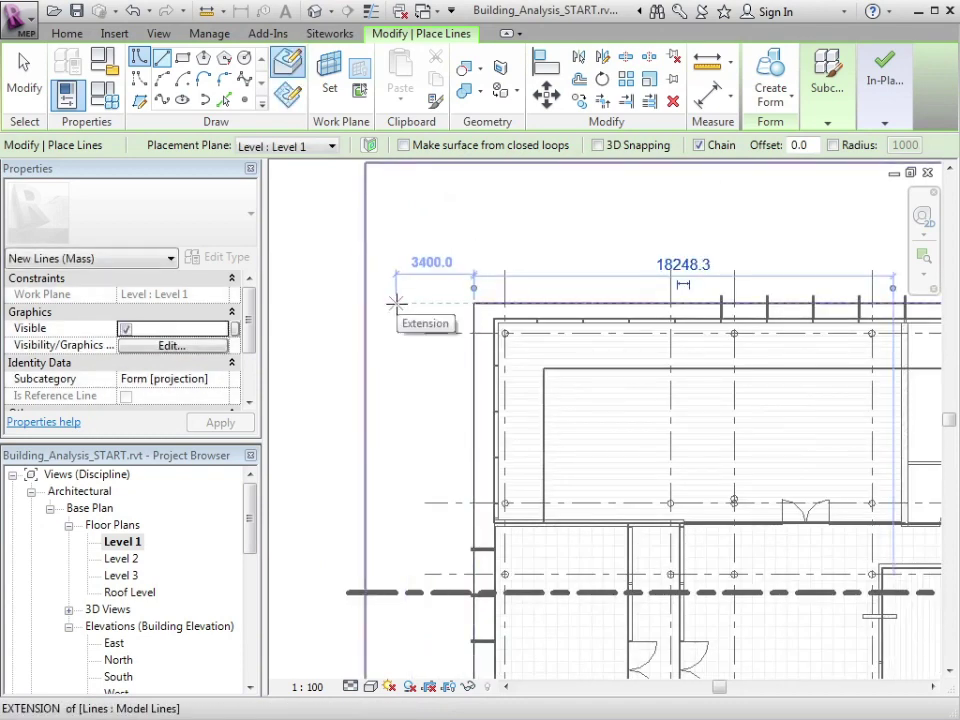
{"action": "left_click", "coordinate": [314, 11]}
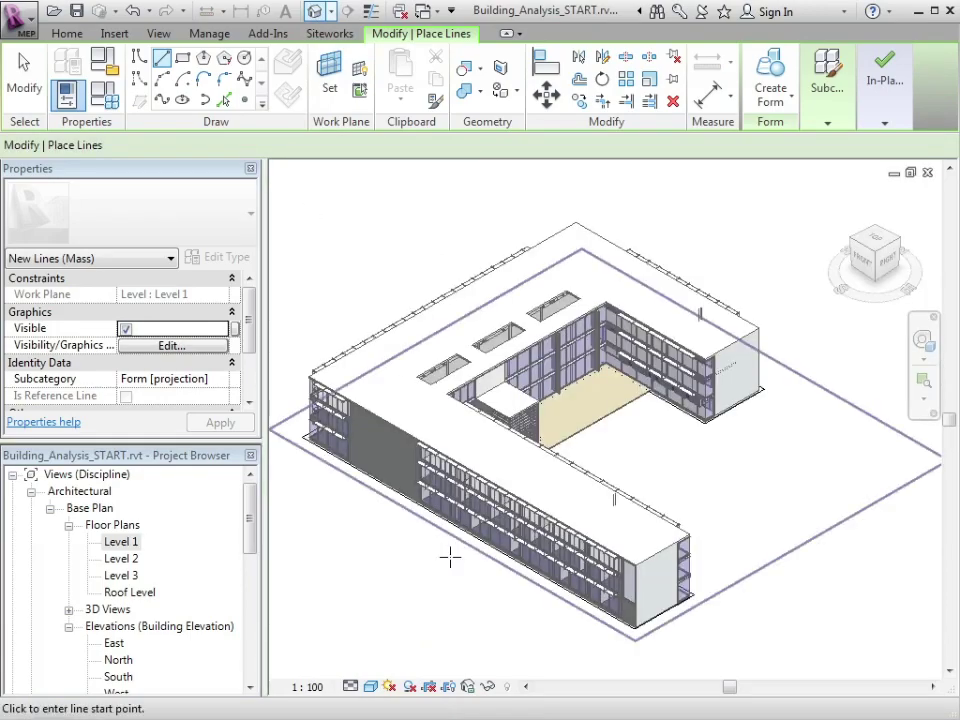
Step: Hide the Architect Model.rvt link in the 3D view's visibility overrides
{"action": "key", "text": "v"}
{"action": "key", "text": "v"}
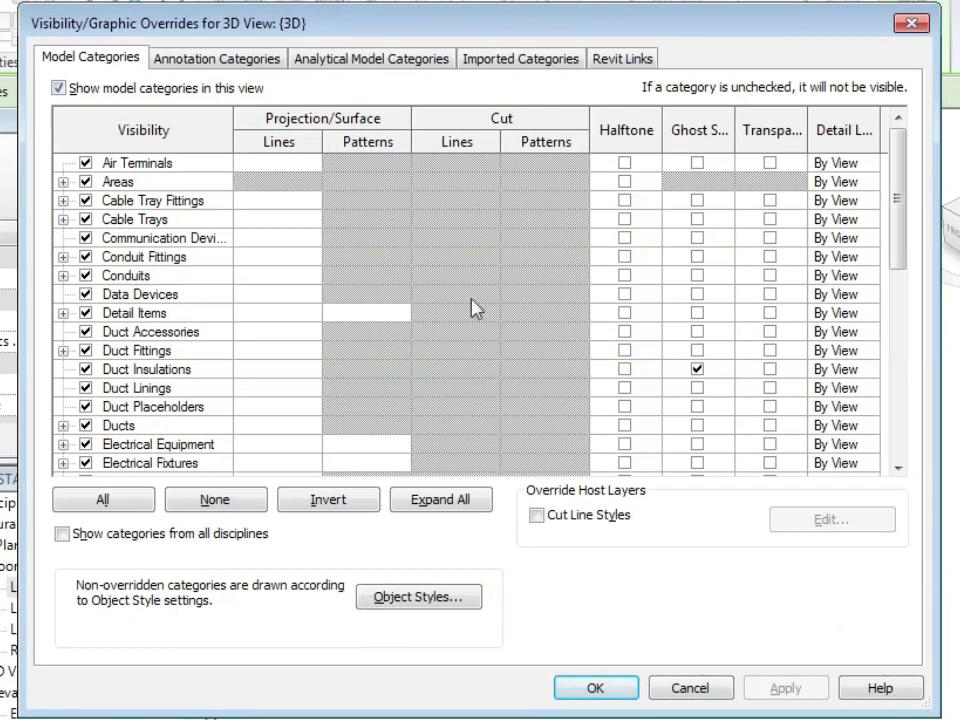
{"action": "left_click", "coordinate": [602, 63]}
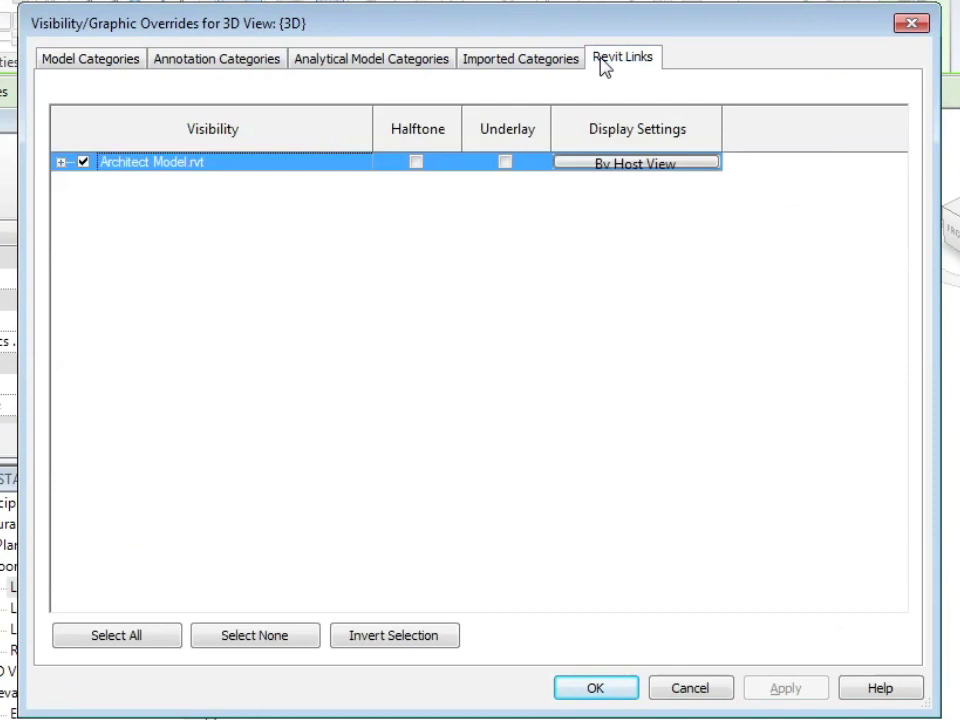
{"action": "left_click", "coordinate": [82, 163]}
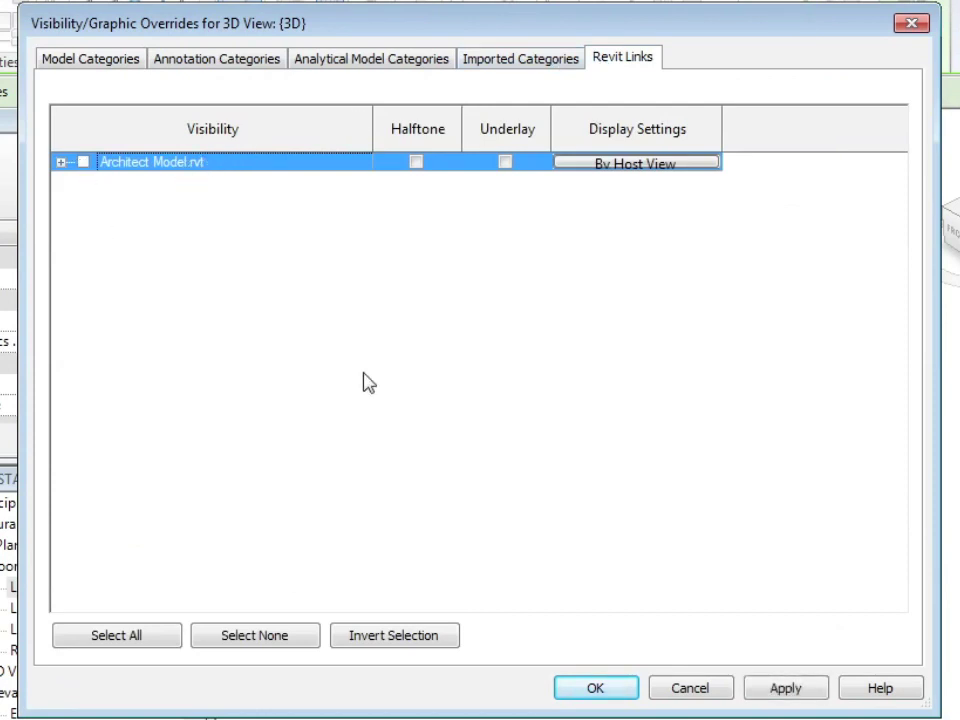
{"action": "left_click", "coordinate": [584, 688]}
Step: Exit line drawing and select the whole U-shaped outline loop
{"action": "key", "text": "l"}
{"action": "key", "text": "i"}
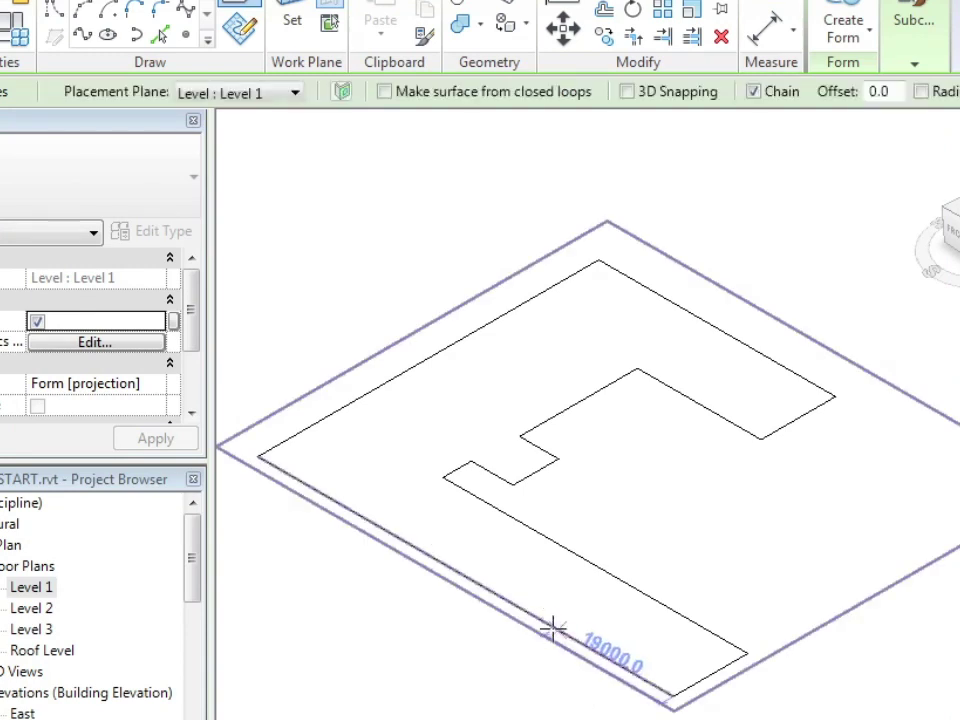
{"action": "key", "text": "Escape"}
{"action": "key", "text": "Escape"}
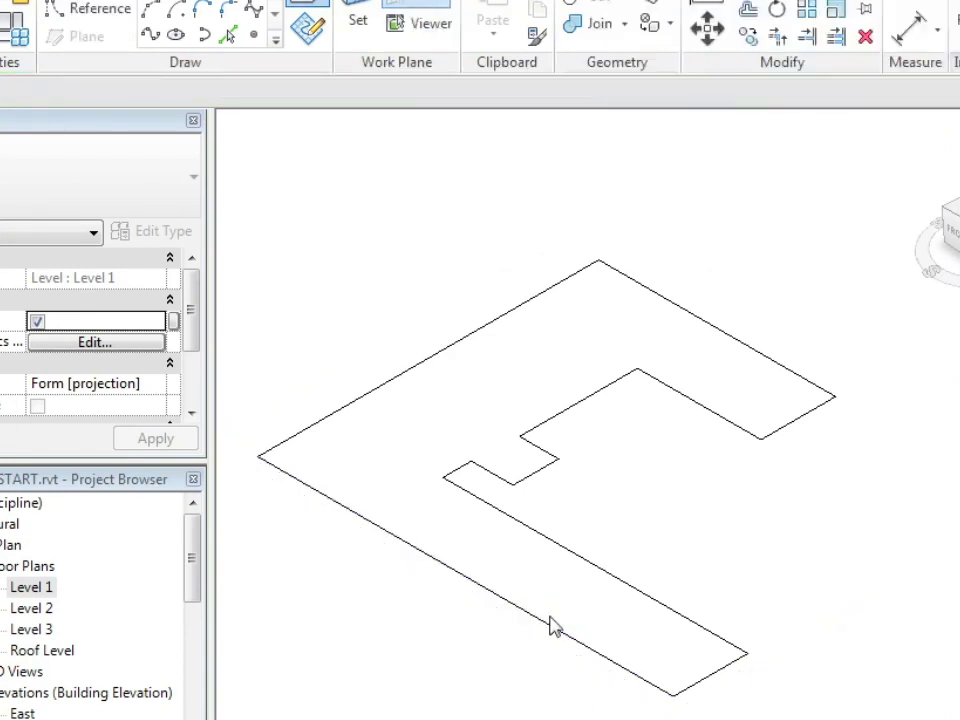
{"action": "left_click", "coordinate": [543, 633]}
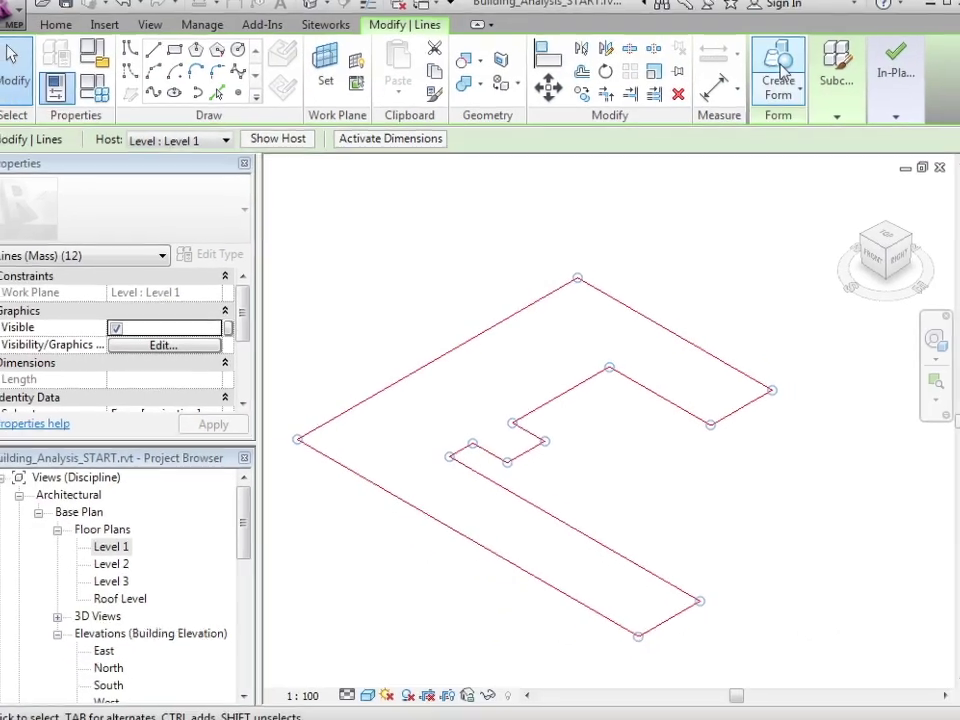
Step: Extrude the outline into a solid form, show Architect Model.rvt again, and select the mass top
{"action": "left_click", "coordinate": [770, 75]}
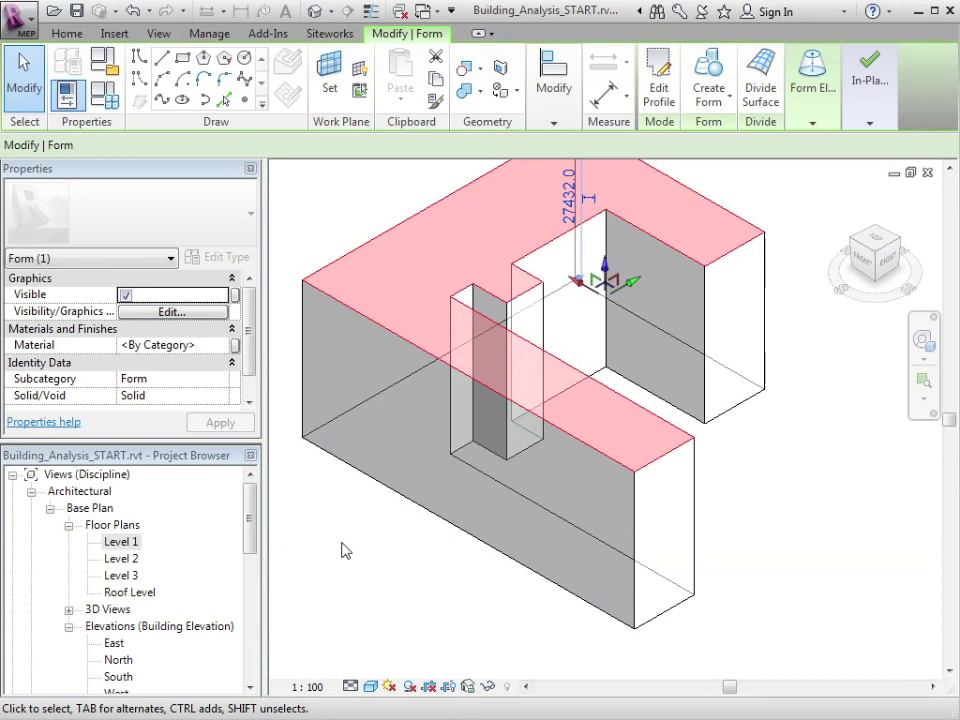
{"action": "key", "text": "v"}
{"action": "key", "text": "g"}
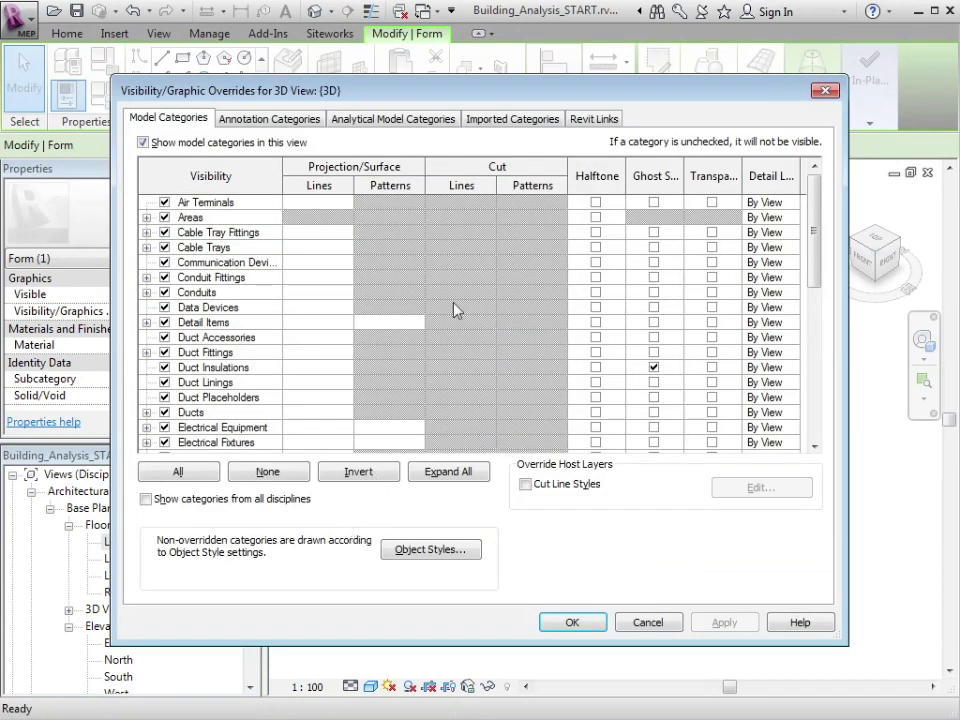
{"action": "left_click", "coordinate": [600, 117]}
{"action": "left_click", "coordinate": [162, 202]}
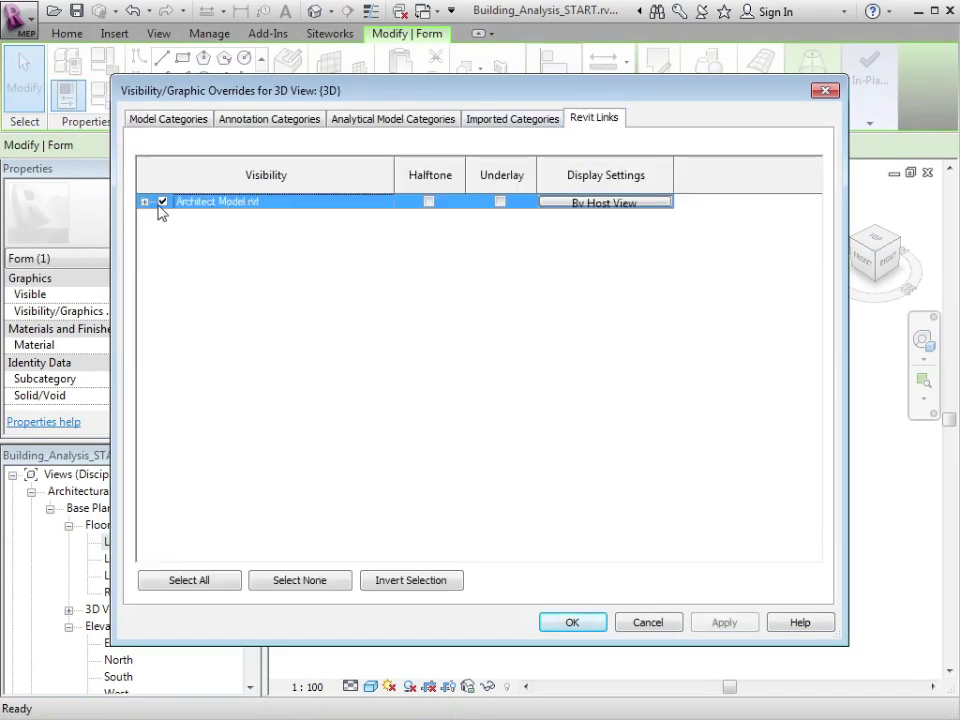
{"action": "left_click", "coordinate": [572, 623]}
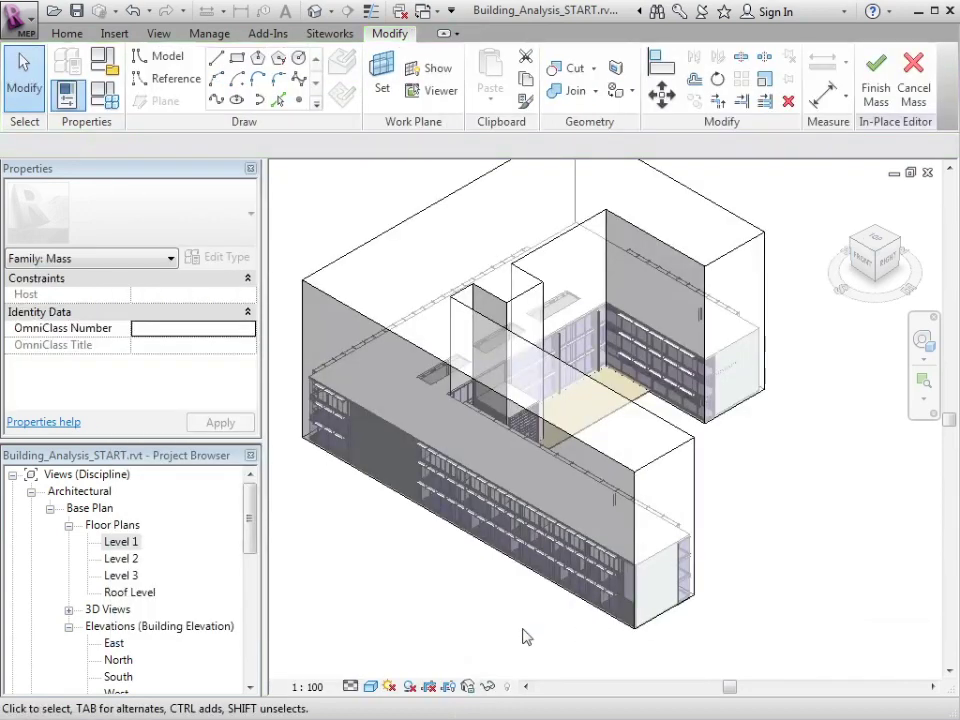
{"action": "left_click", "coordinate": [345, 299]}
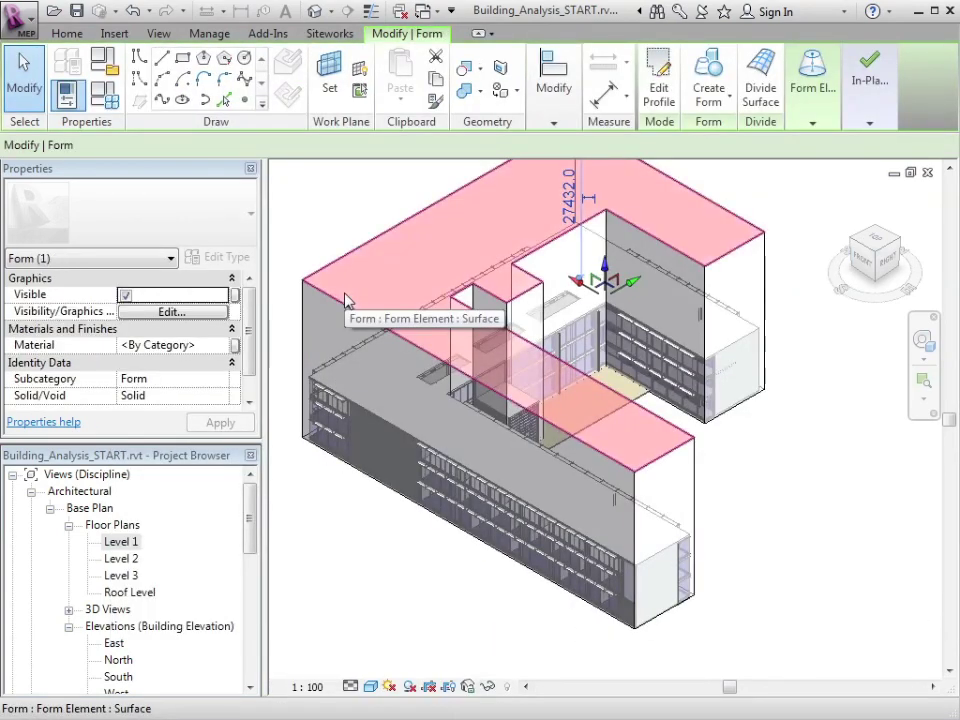
Step: From the front view, drag the mass's top face up to the roof line, then finish Mass 1
{"action": "left_click", "coordinate": [858, 250]}
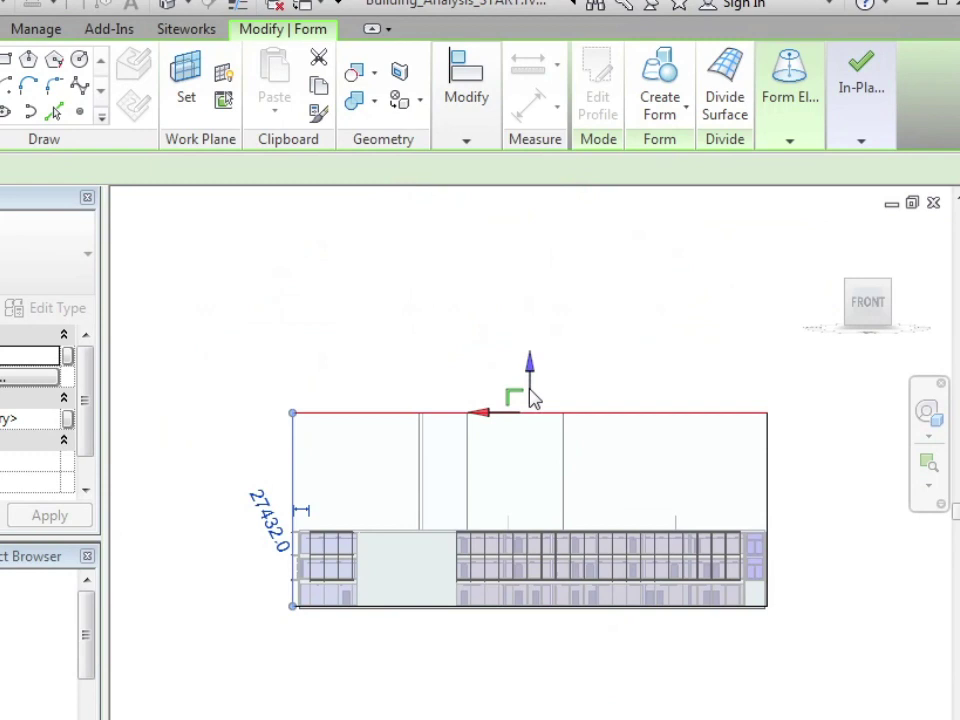
{"action": "left_click", "coordinate": [532, 535]}
{"action": "scroll", "coordinate": [523, 575], "scroll_direction": "up", "scroll_amount": 5}
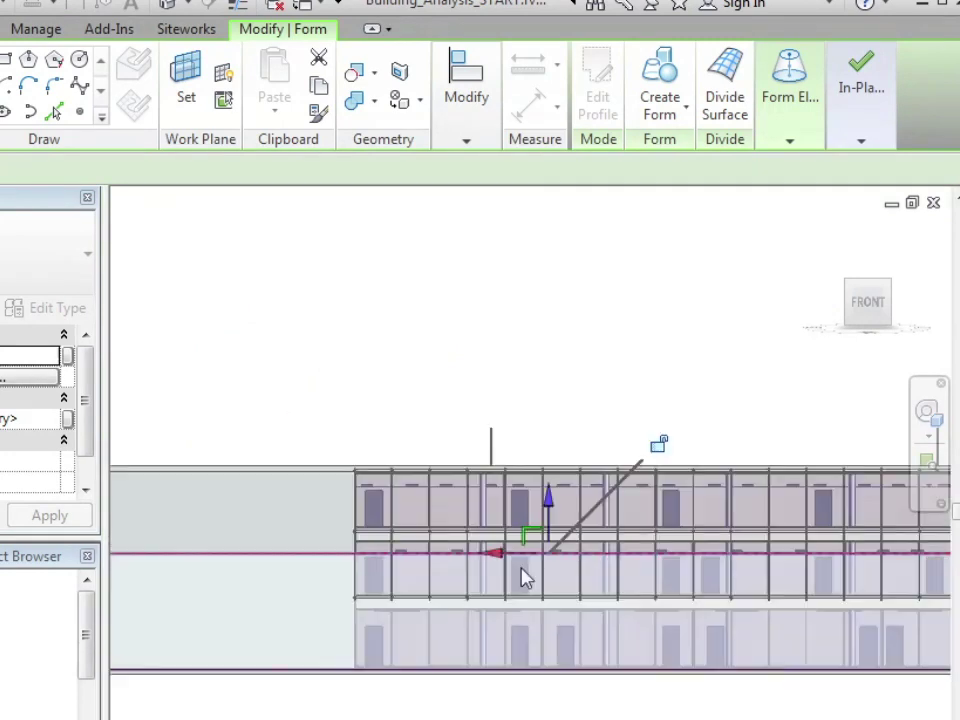
{"action": "scroll", "coordinate": [527, 570], "scroll_direction": "up", "scroll_amount": 1}
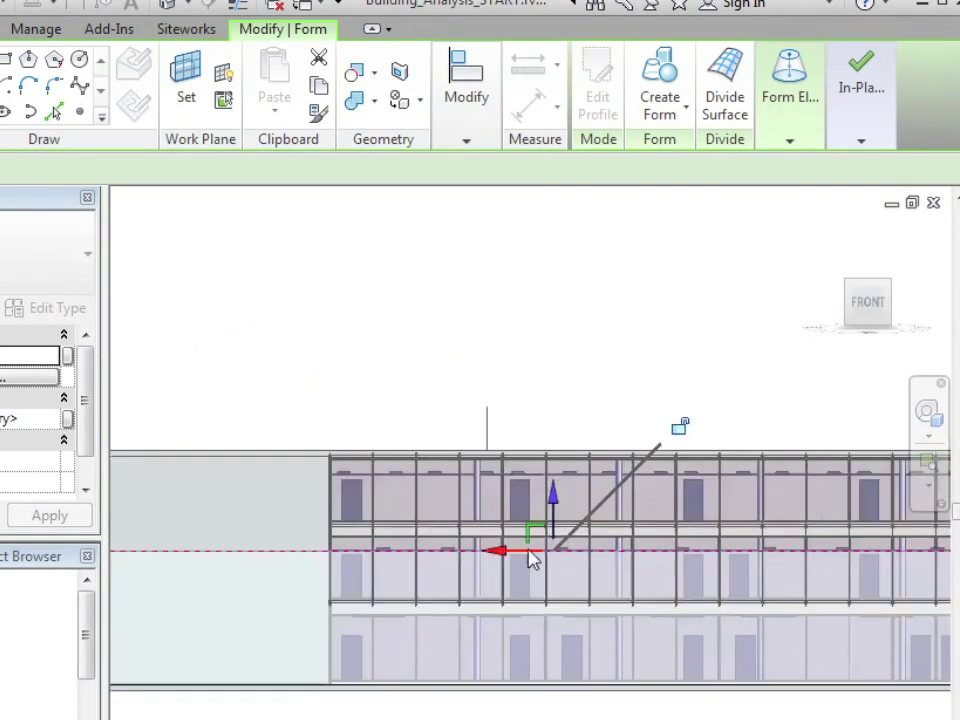
{"action": "left_click", "coordinate": [560, 440]}
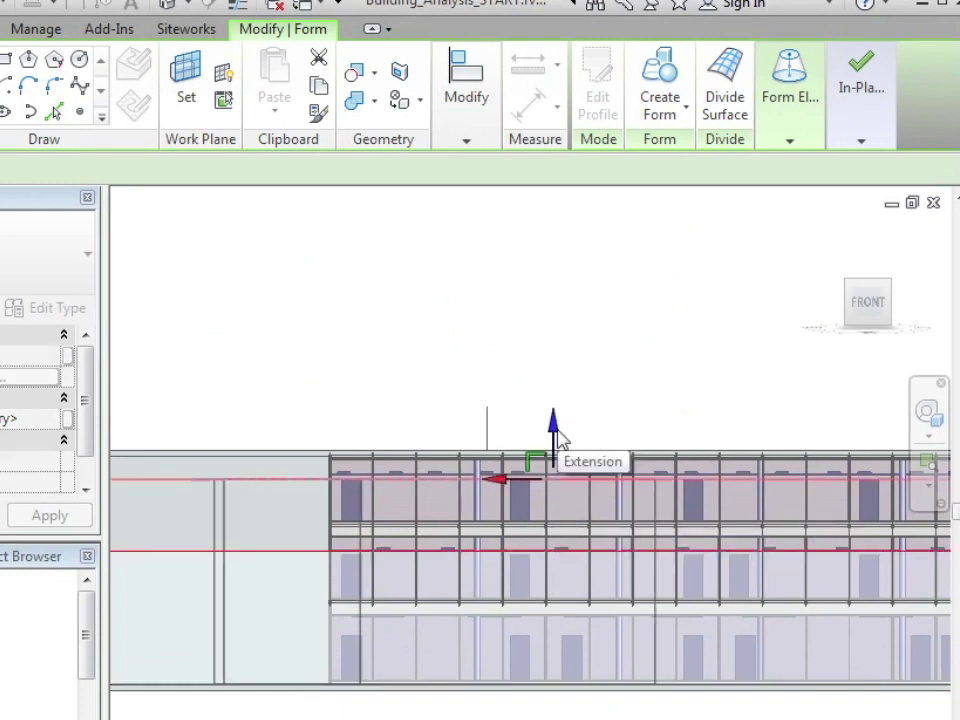
{"action": "left_click_drag", "start_coordinate": [558, 422], "coordinate": [557, 404]}
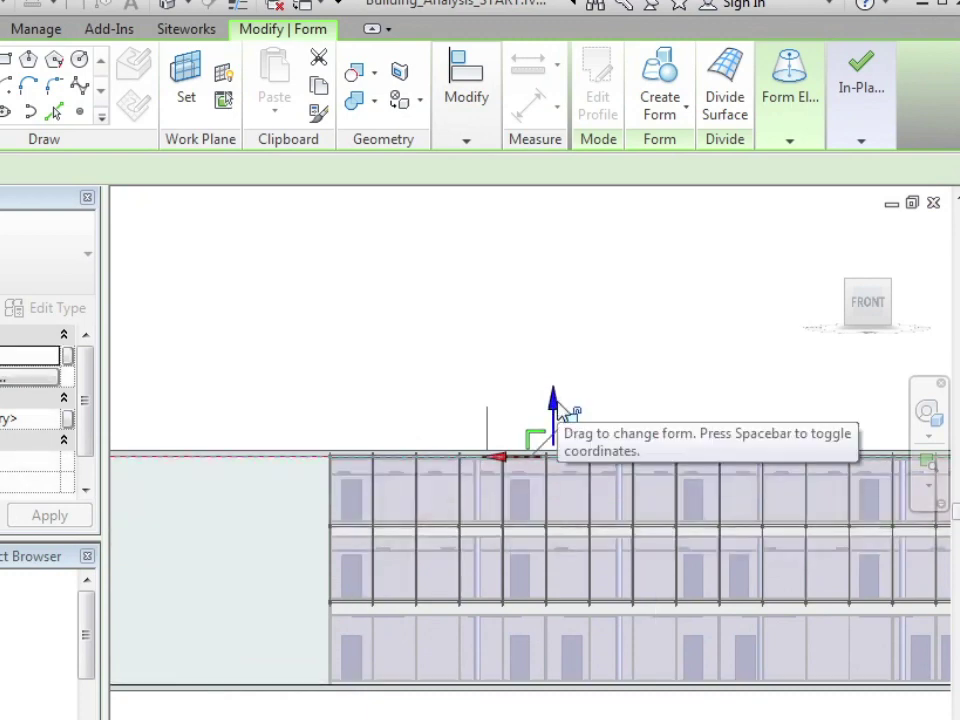
{"action": "left_click", "coordinate": [893, 288]}
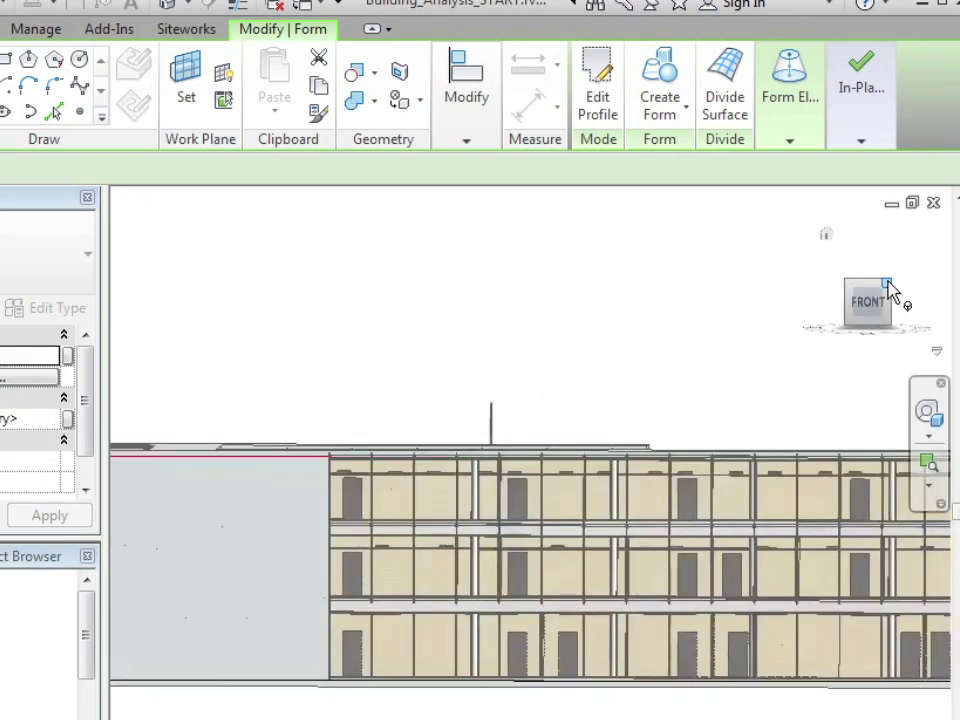
{"action": "mouse_move", "coordinate": [862, 92]}
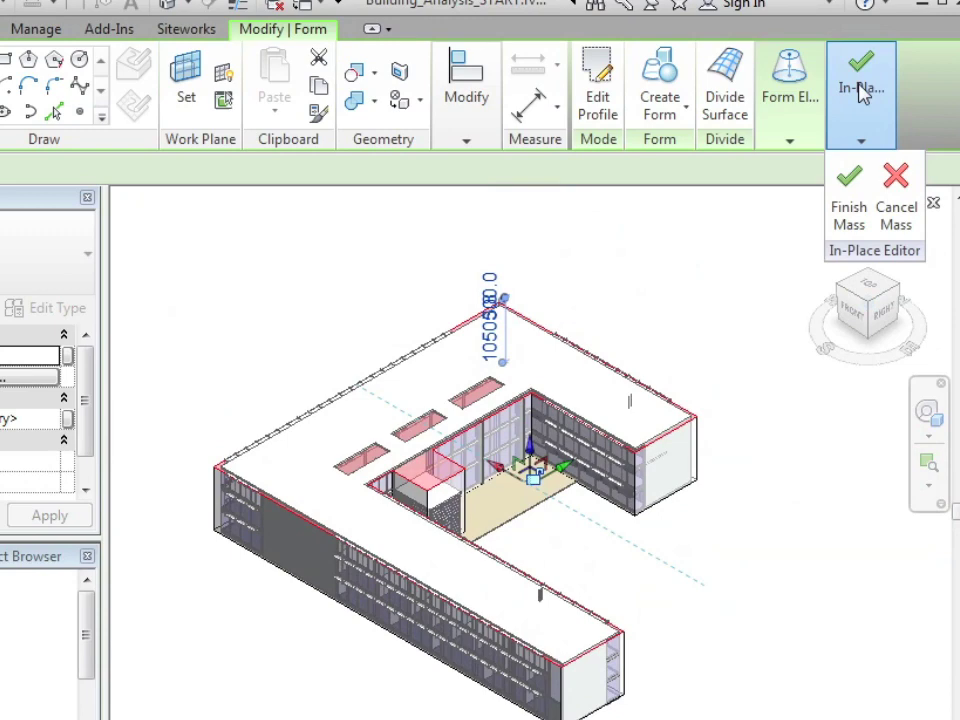
{"action": "left_click", "coordinate": [845, 212]}
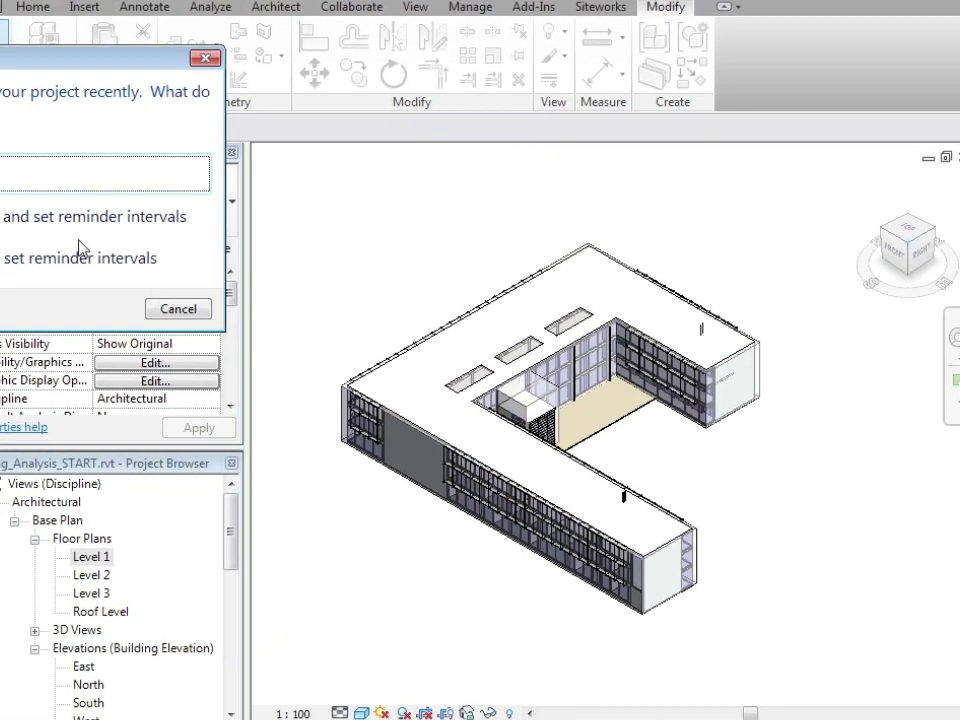
Step: Dismiss the save reminder, hide Architect Model.rvt again, and select the finished U-shaped mass
{"action": "left_click", "coordinate": [179, 309]}
{"action": "key", "text": "v"}
{"action": "key", "text": "g"}
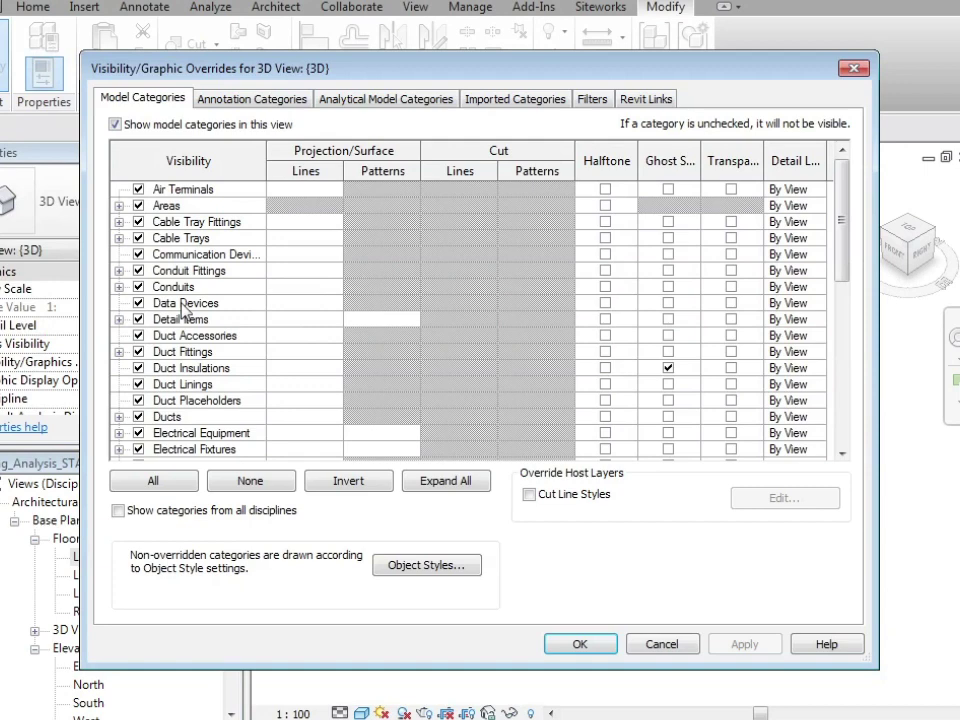
{"action": "left_click", "coordinate": [646, 99]}
{"action": "left_click", "coordinate": [137, 187]}
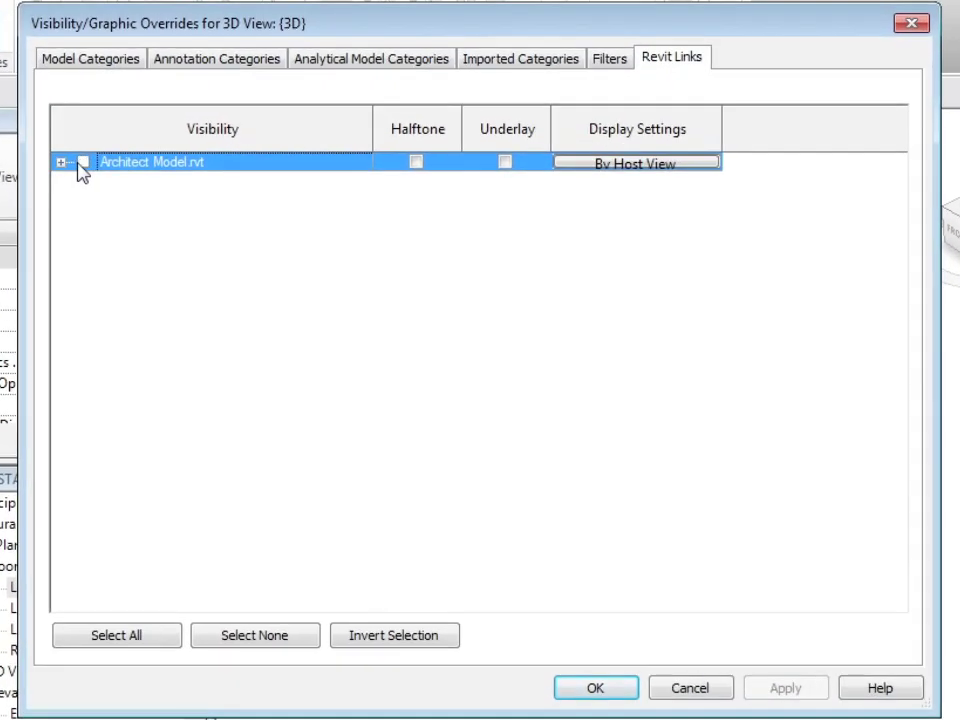
{"action": "left_click", "coordinate": [600, 688]}
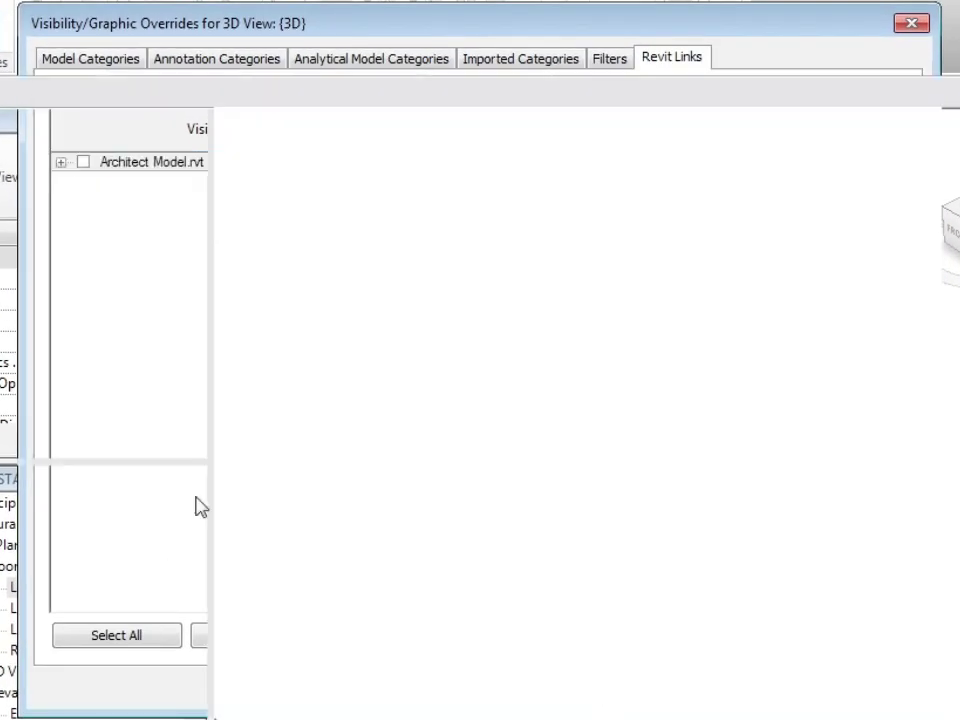
{"action": "left_click", "coordinate": [366, 426]}
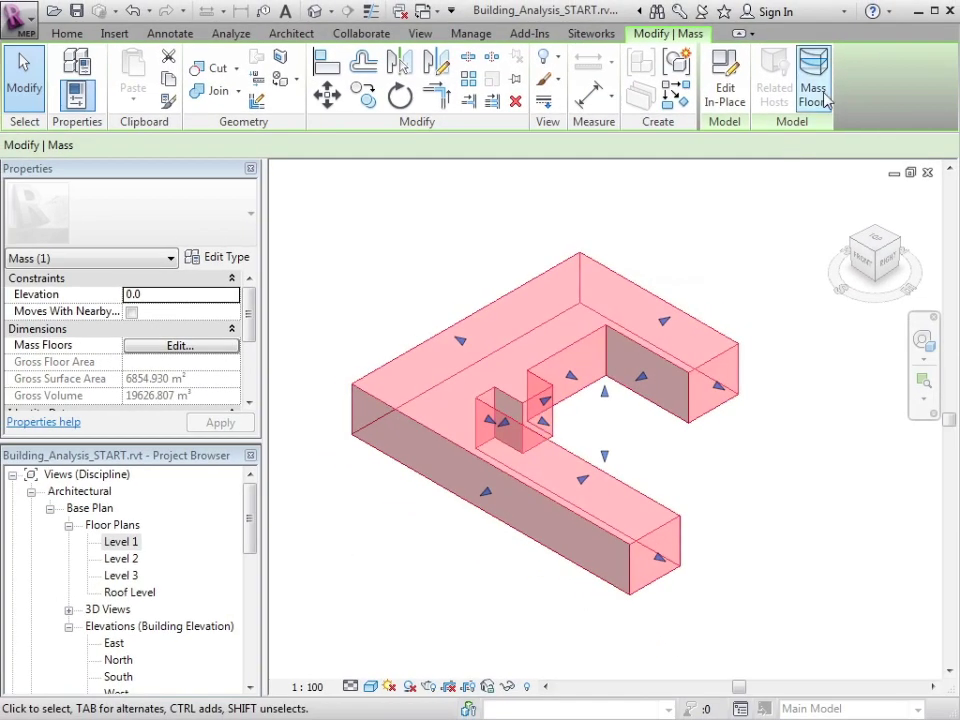
Step: Add mass floors at Level 1, Level 2 and Level 3 to Mass 1
{"action": "left_click", "coordinate": [813, 70]}
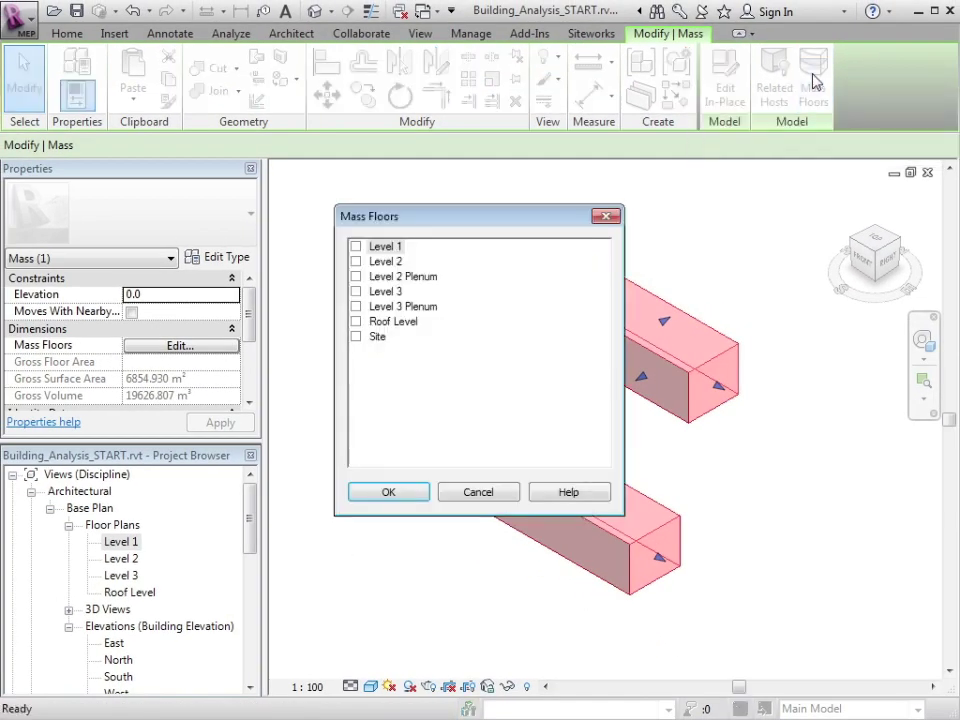
{"action": "left_click", "coordinate": [356, 261]}
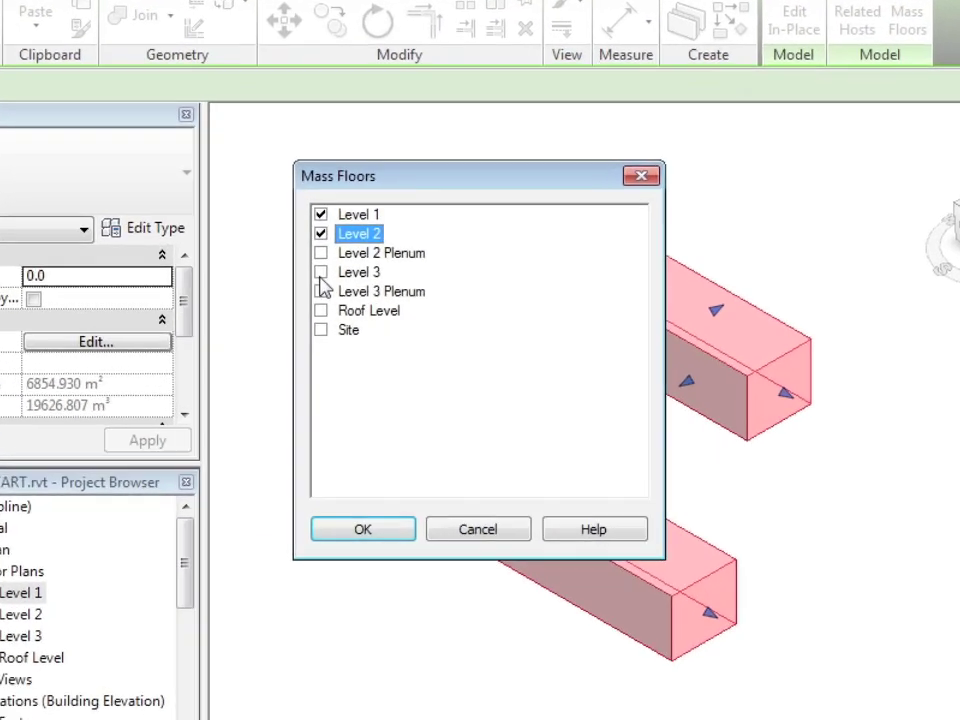
{"action": "left_click", "coordinate": [356, 291]}
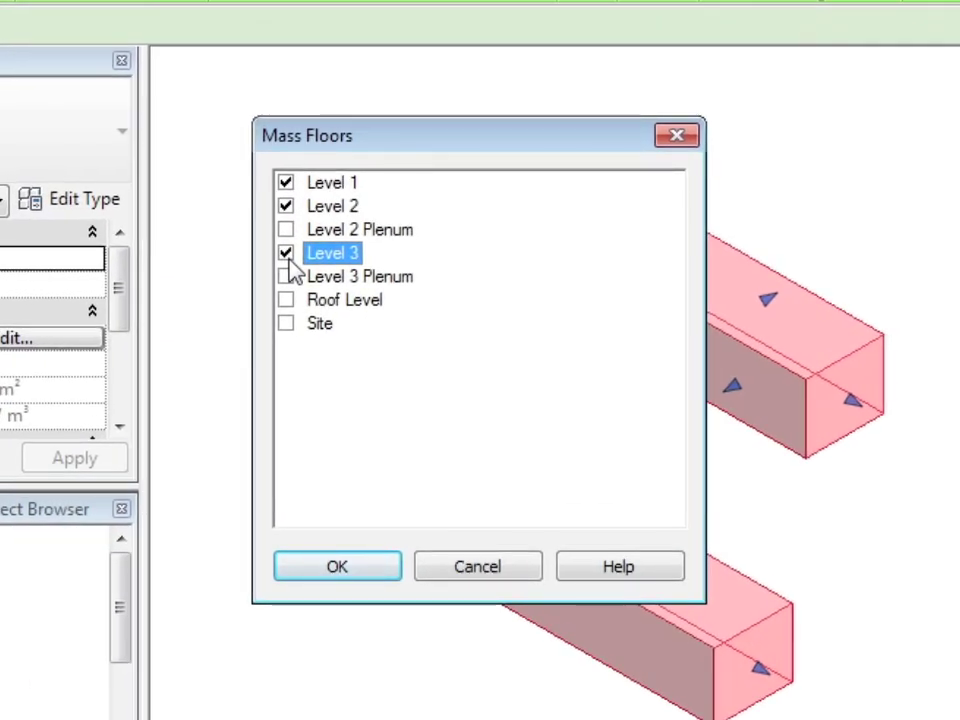
{"action": "left_click", "coordinate": [315, 567]}
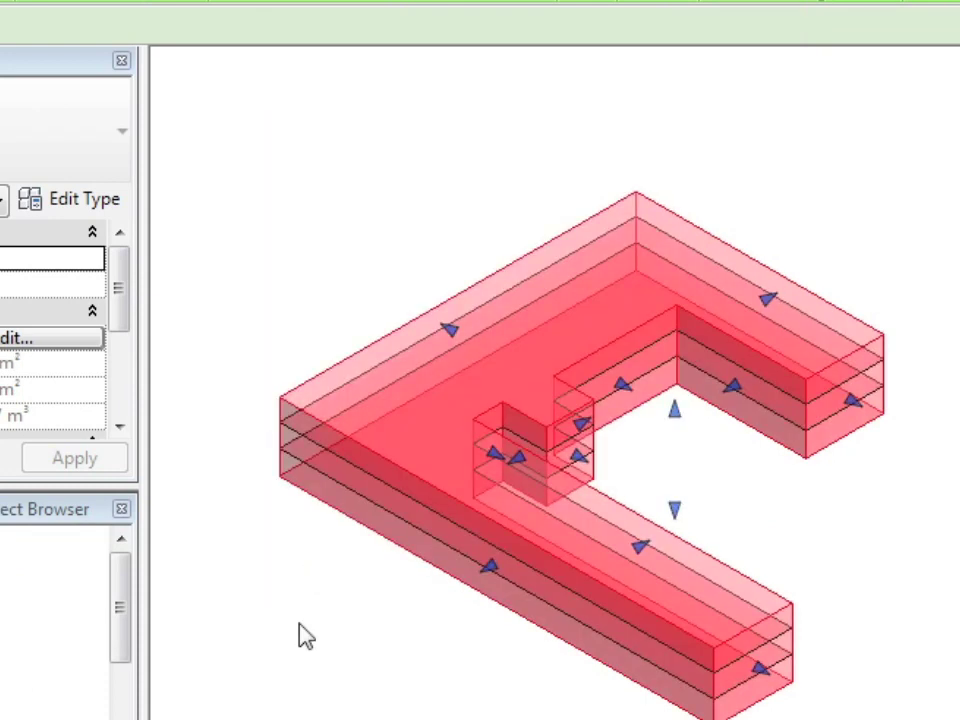
{"action": "left_click", "coordinate": [304, 636]}
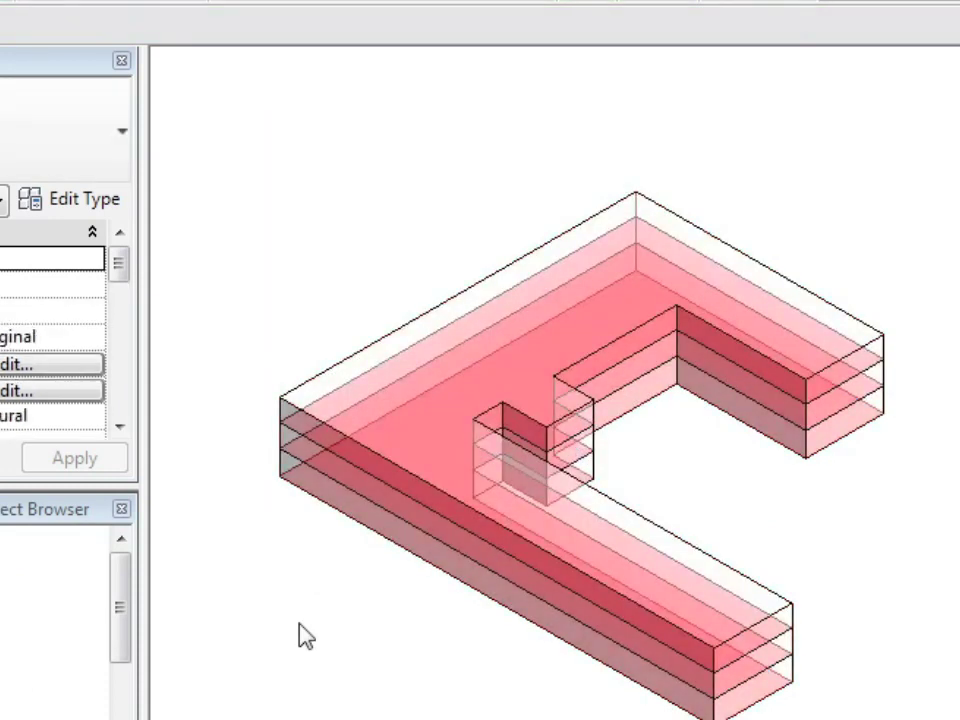